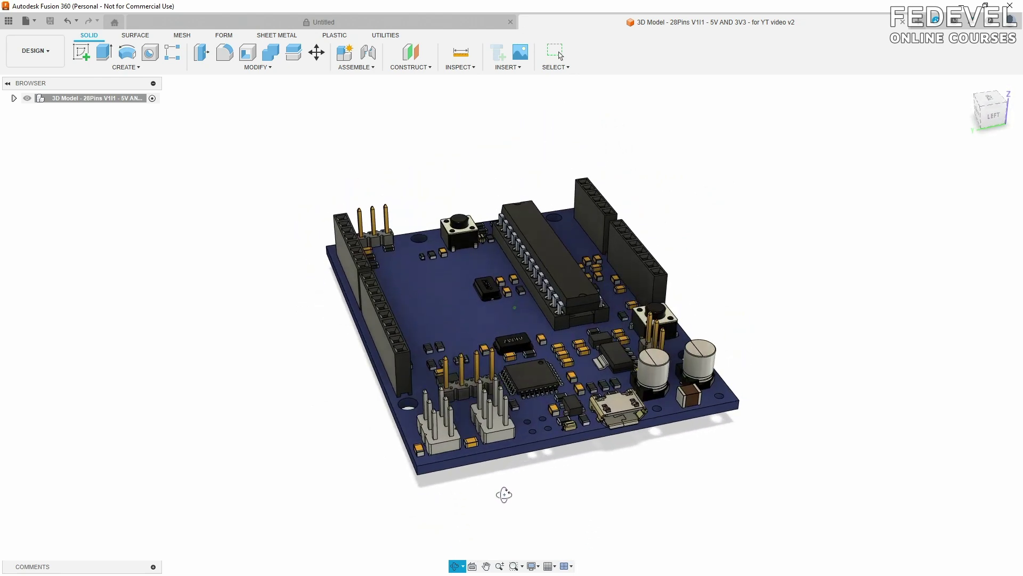
Show the blue PCB as Wireframe with Visible Edges Only and orbit it to another side
click(537, 566)
mouse_move(590, 489)
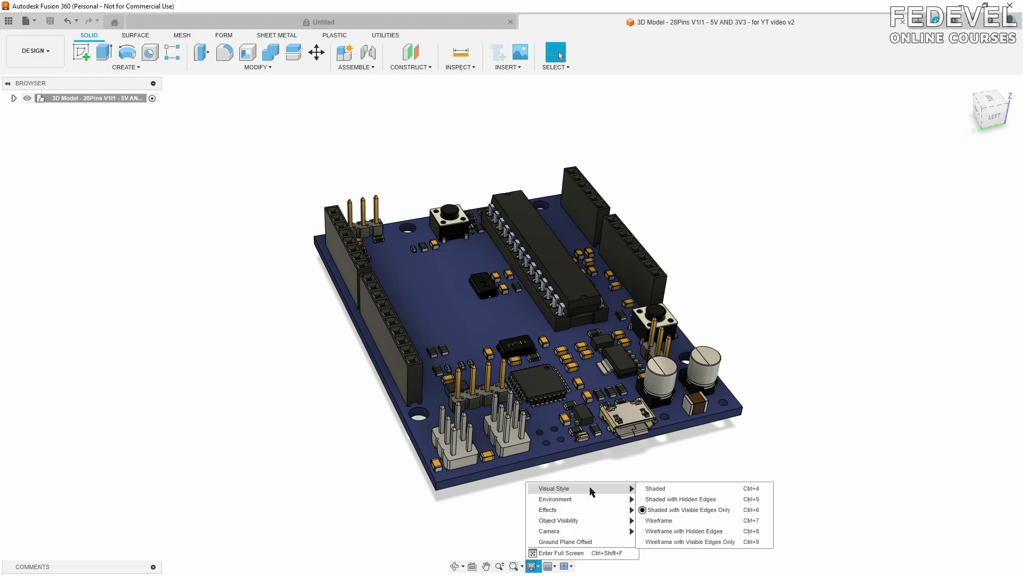
click(679, 541)
shift+middle_drag(657, 519, 642, 189)
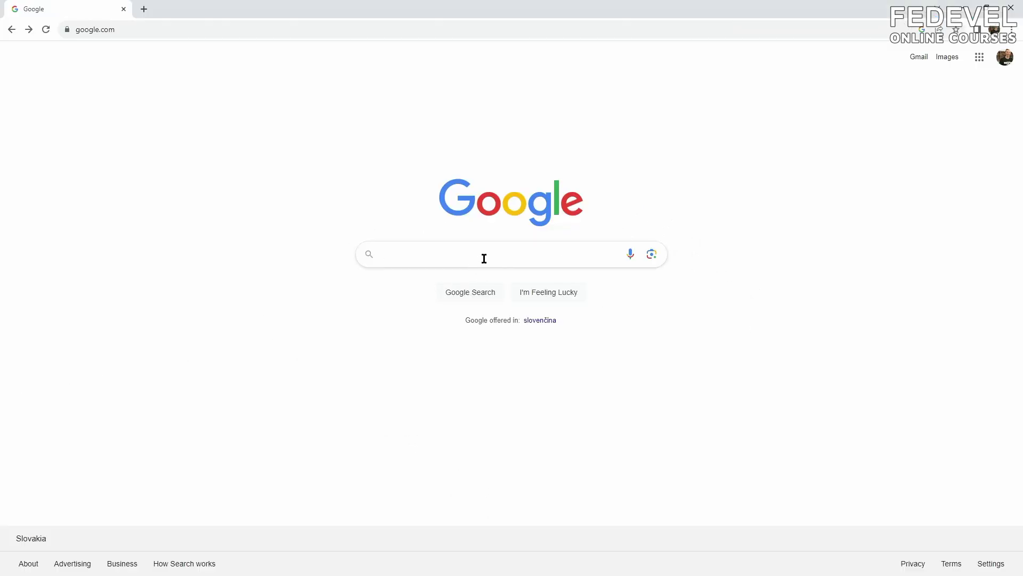
Search Google for 'fusion 360 personal' and open the Fusion 360 for Personal Use page, scrolling to its comparison
text(fusion )
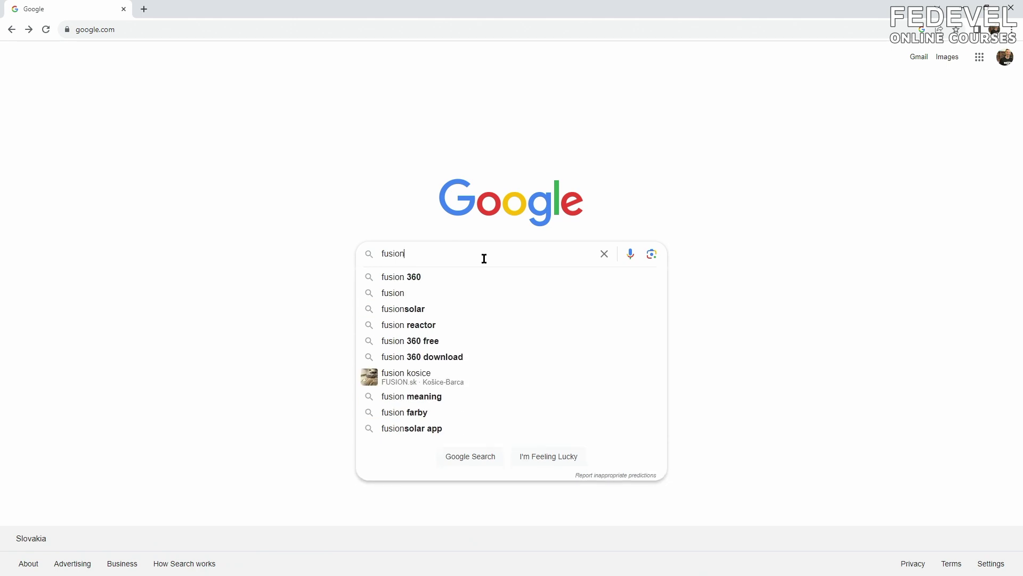
text(360 personal)
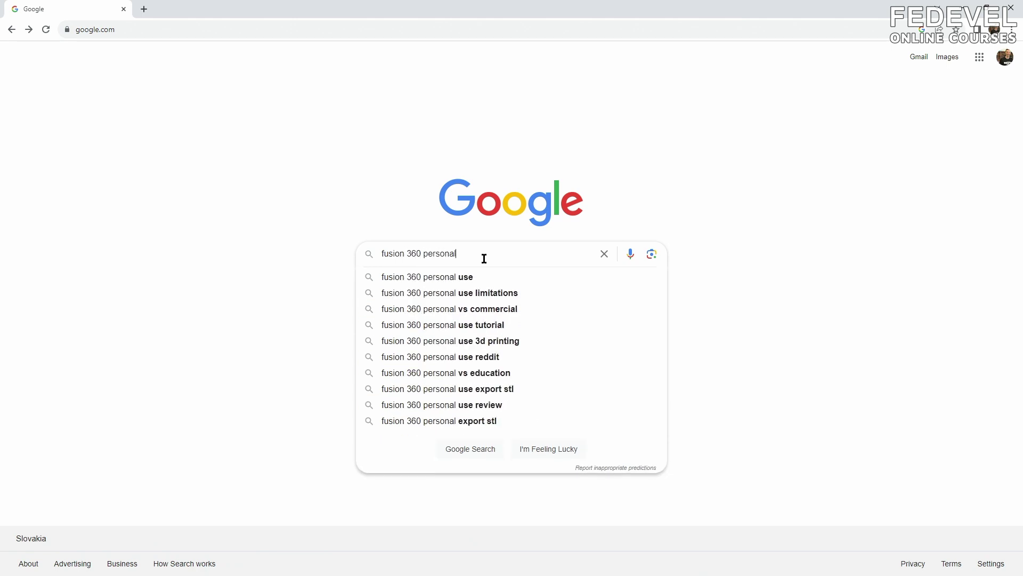
key(Return)
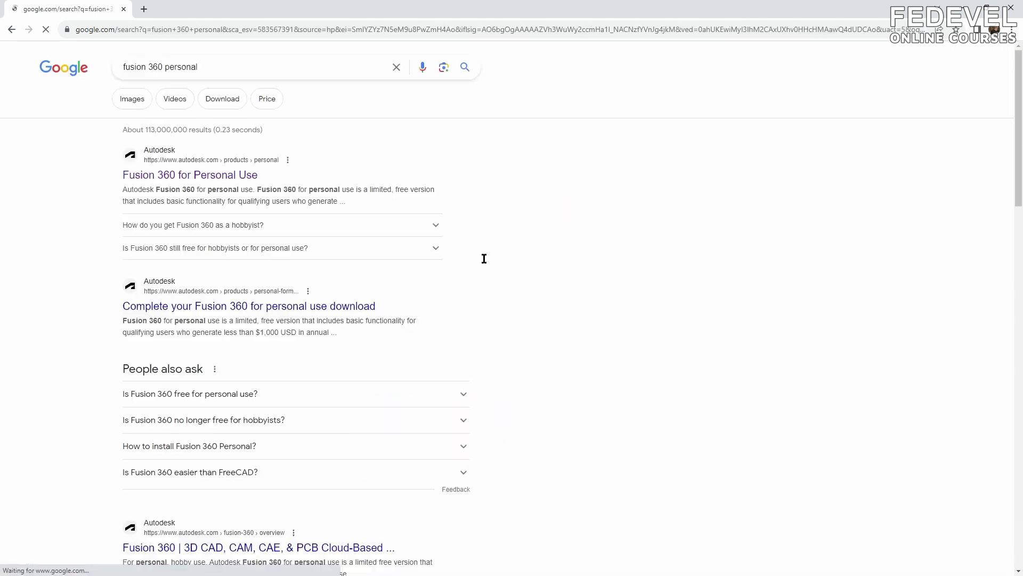
click(228, 176)
scroll(66, 338, down, 4)
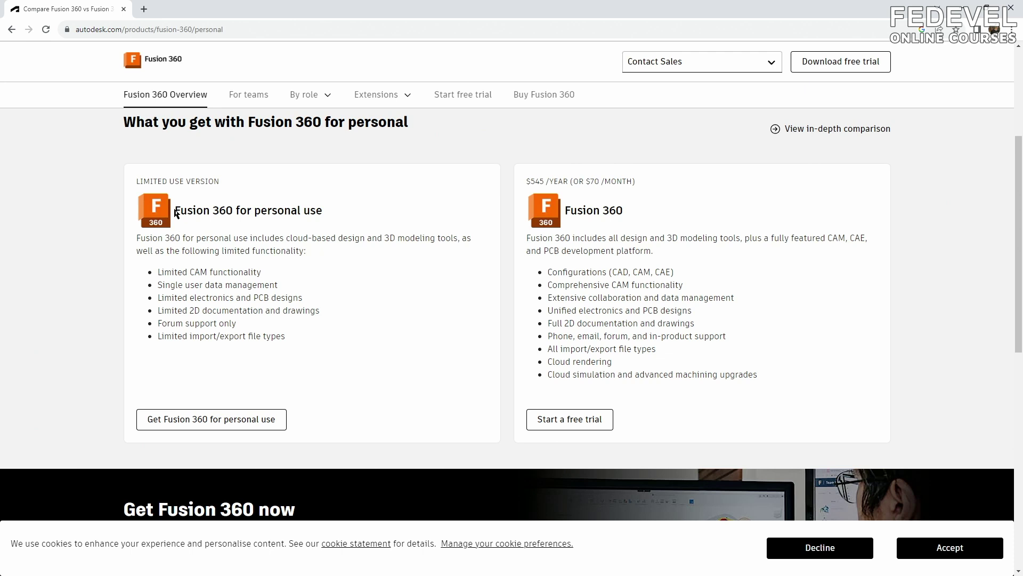
drag(176, 213, 332, 212)
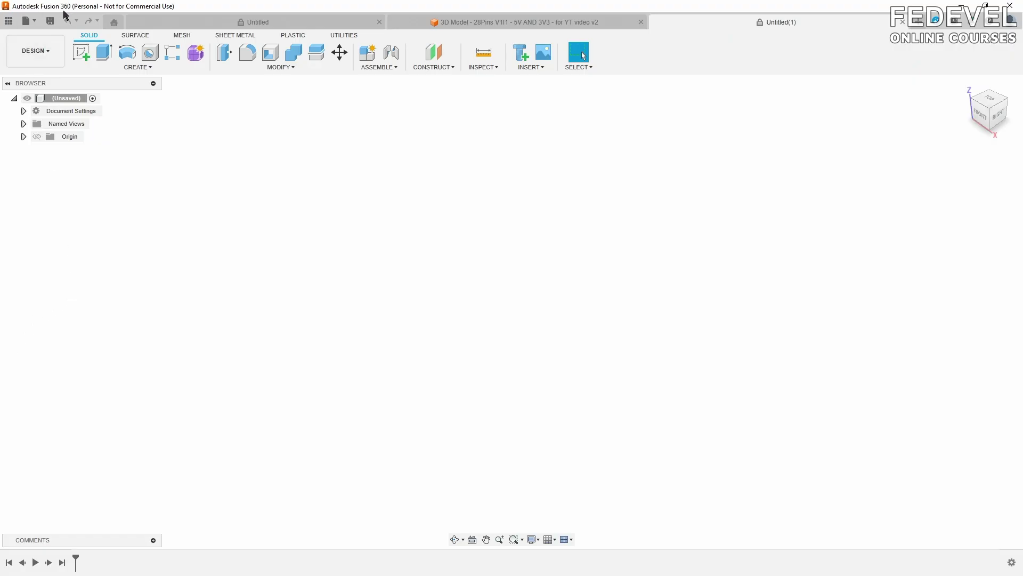
Open '3D Model - 28Pins V1I1 - 5V AND 3V3.step' from D:\TMP\DAP\tmp on the computer
click(35, 22)
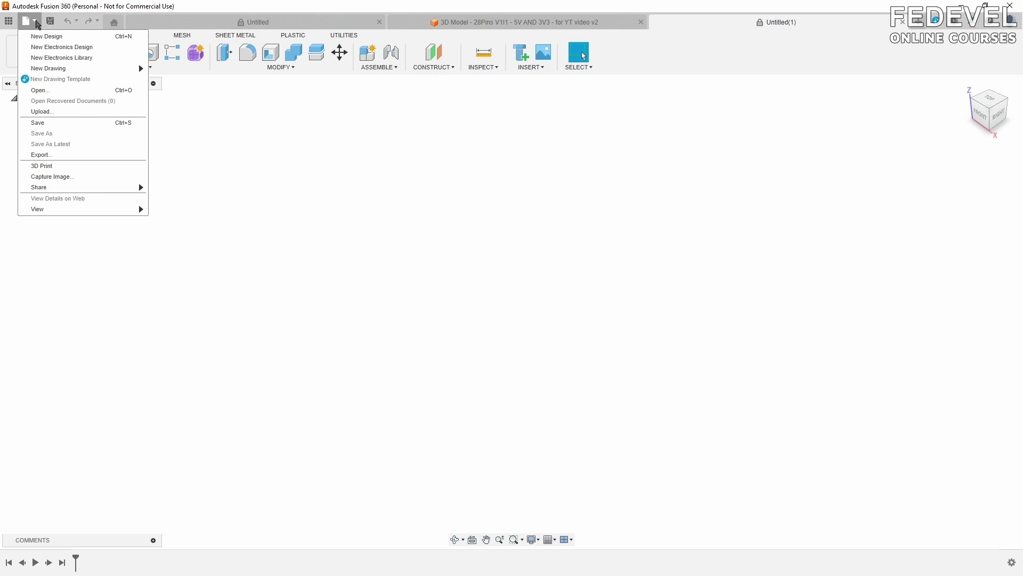
click(66, 90)
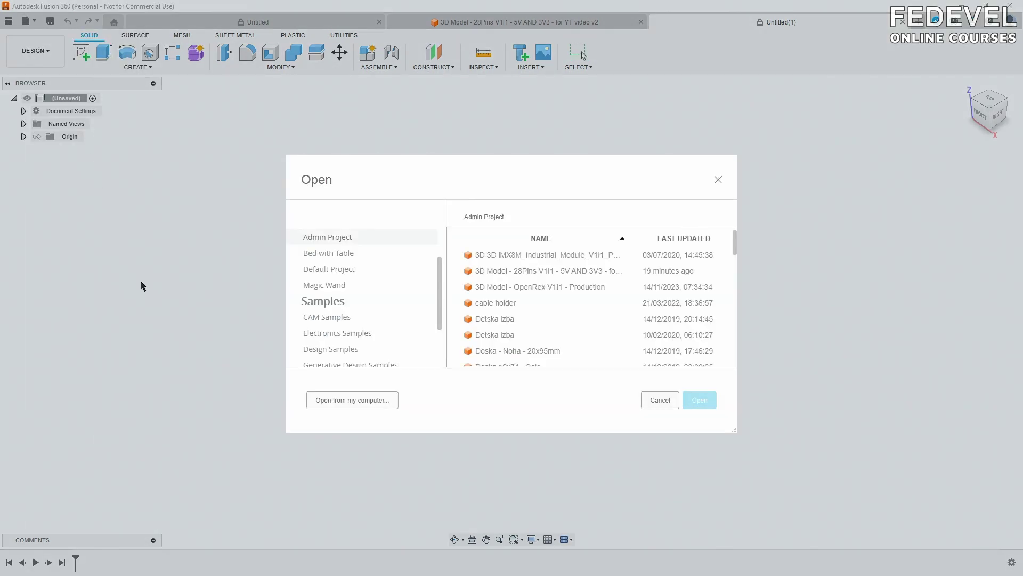
click(361, 398)
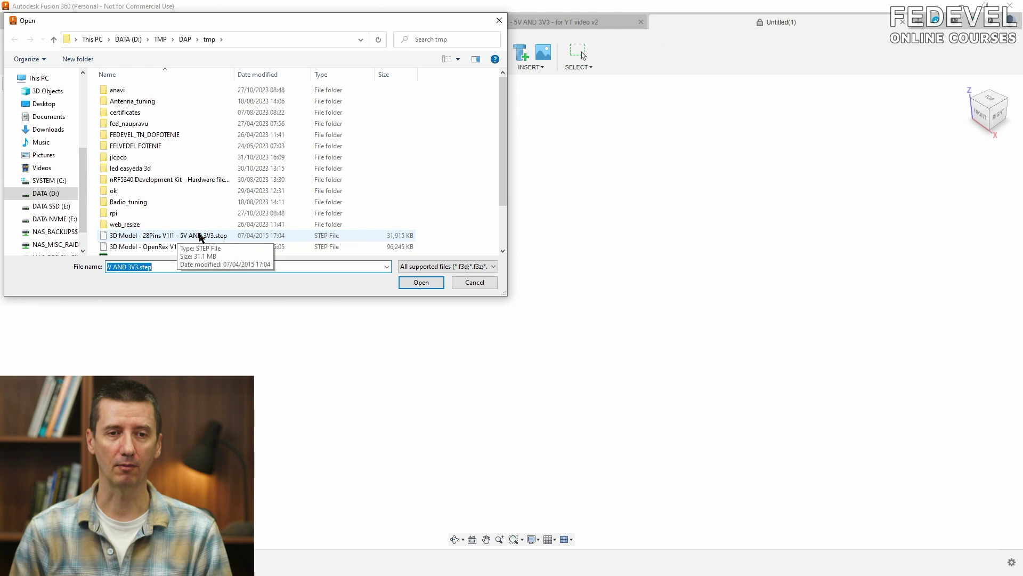
click(201, 235)
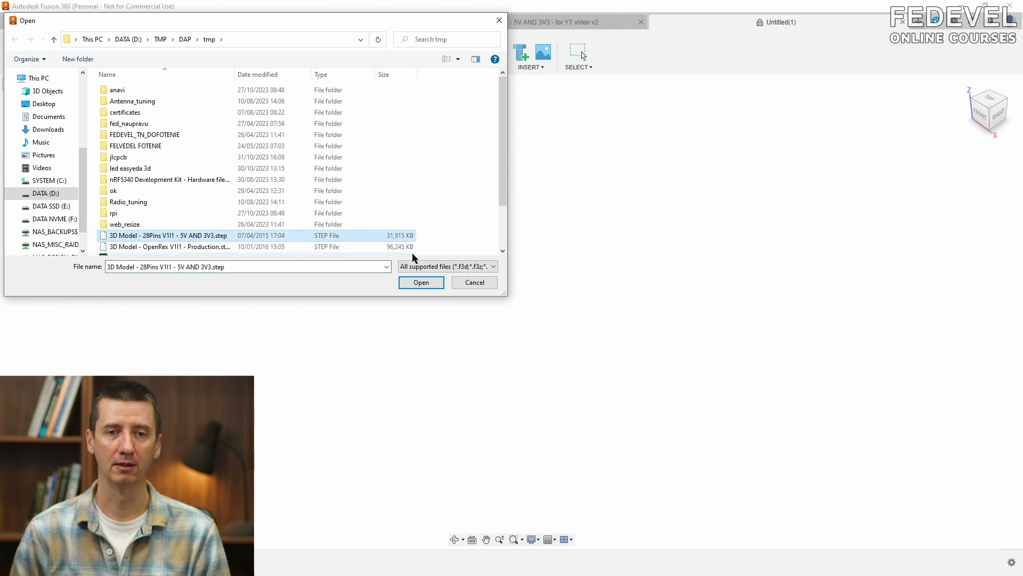
click(476, 266)
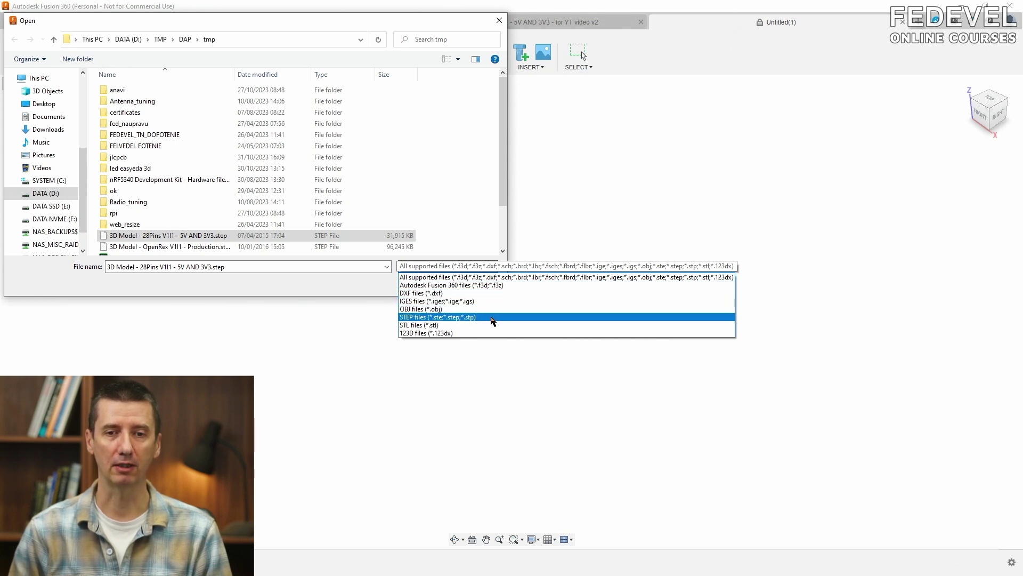
click(342, 287)
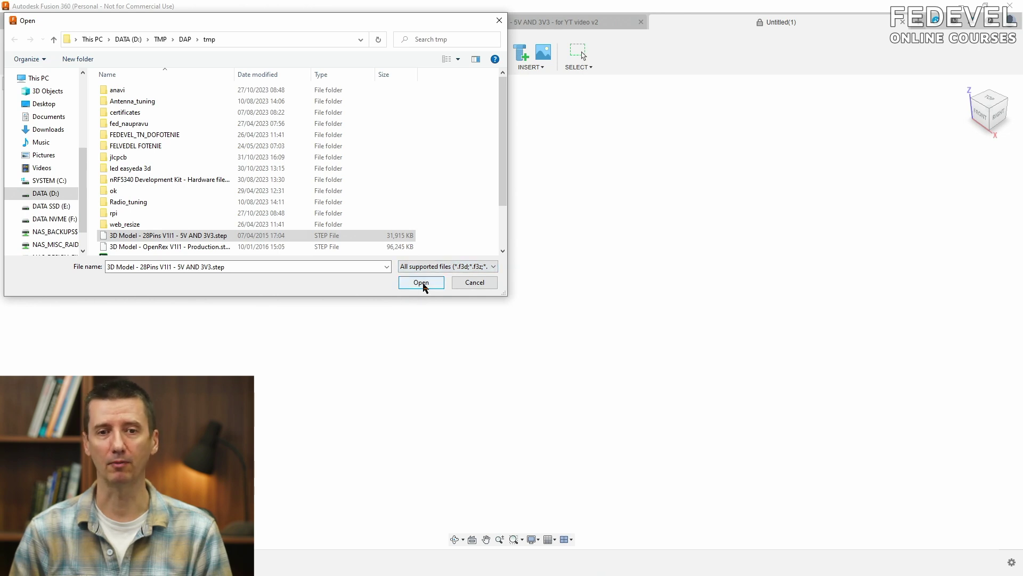
click(425, 287)
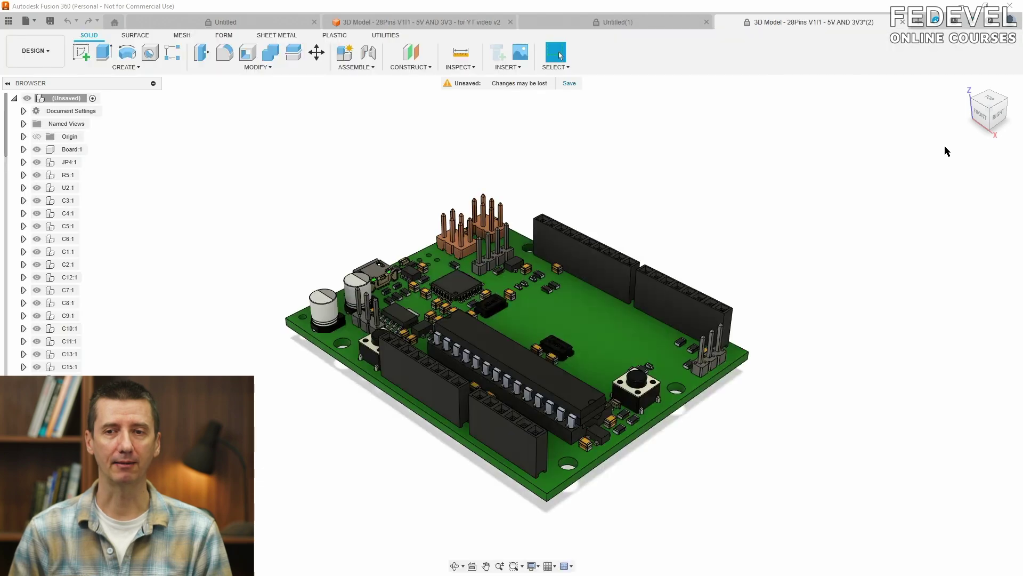
click(965, 86)
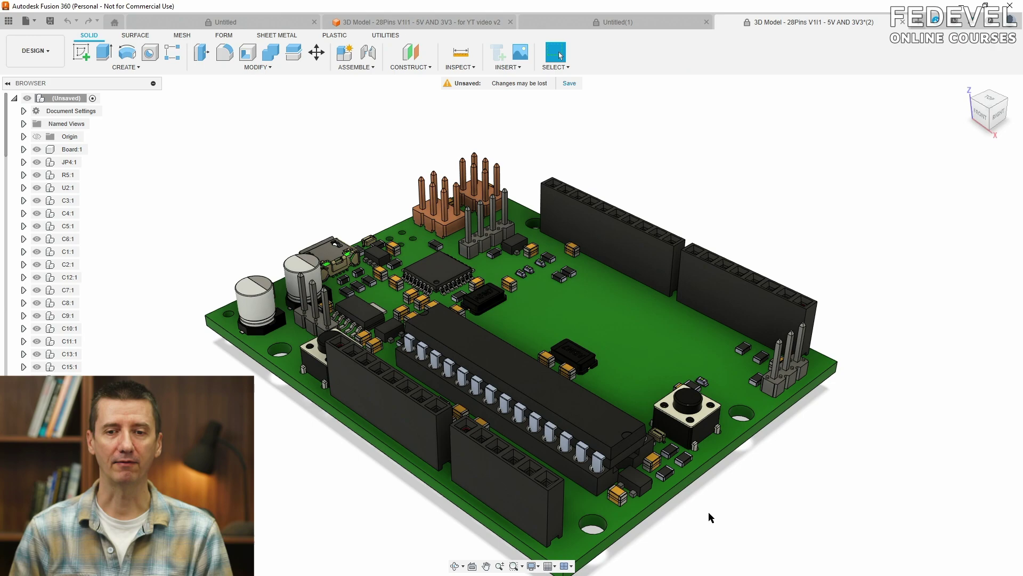
shift+middle_drag(708, 512, 863, 430)
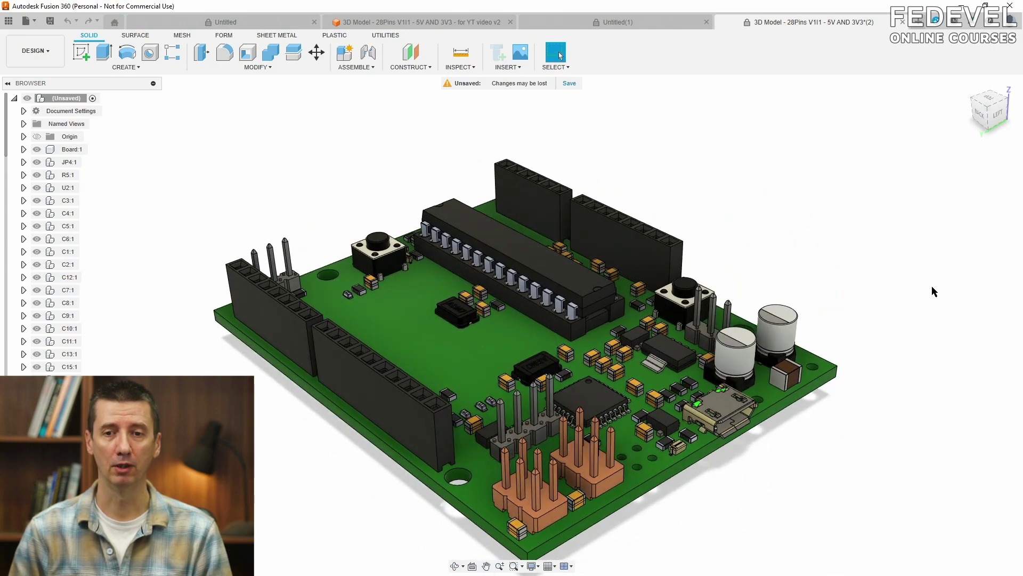
click(989, 97)
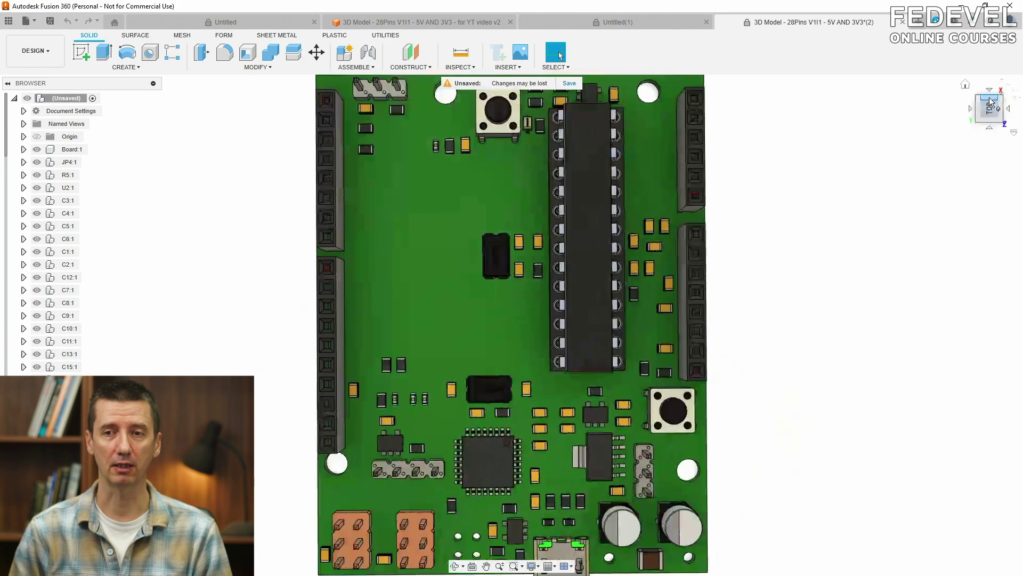
click(968, 85)
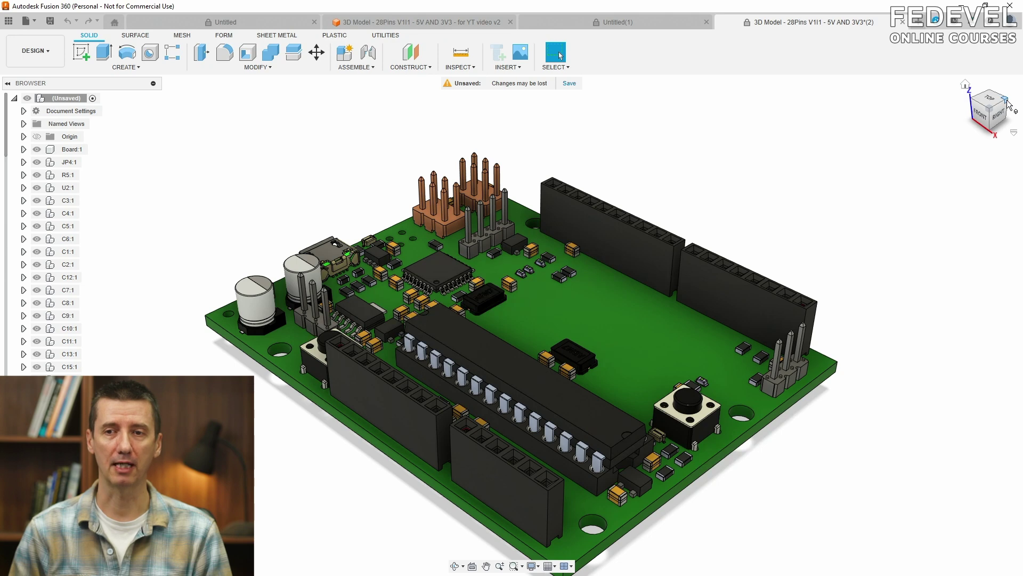
click(1008, 102)
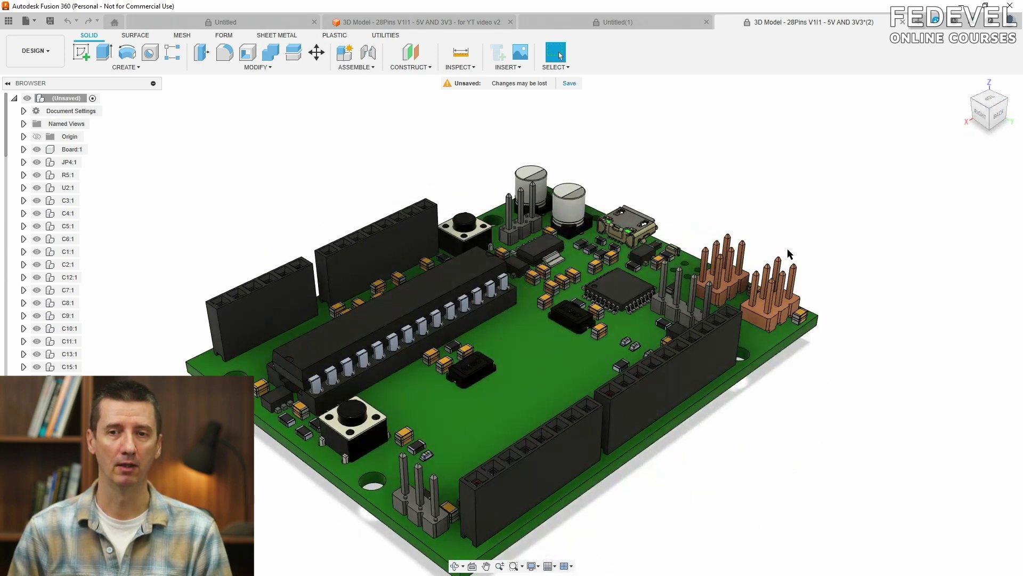
click(454, 566)
scroll(514, 323, down, 5)
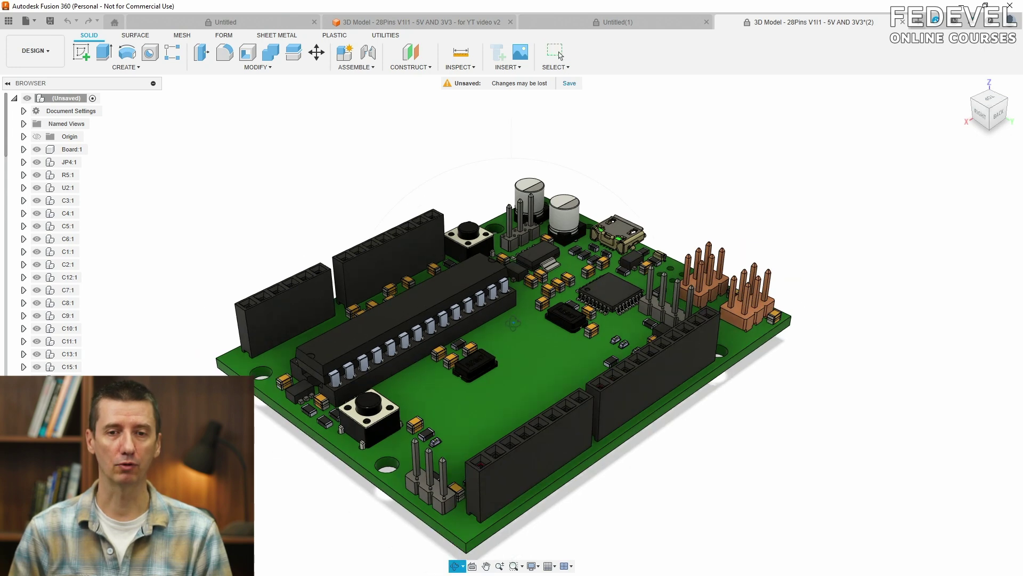
scroll(515, 320, up, 4)
scroll(520, 346, down, 2)
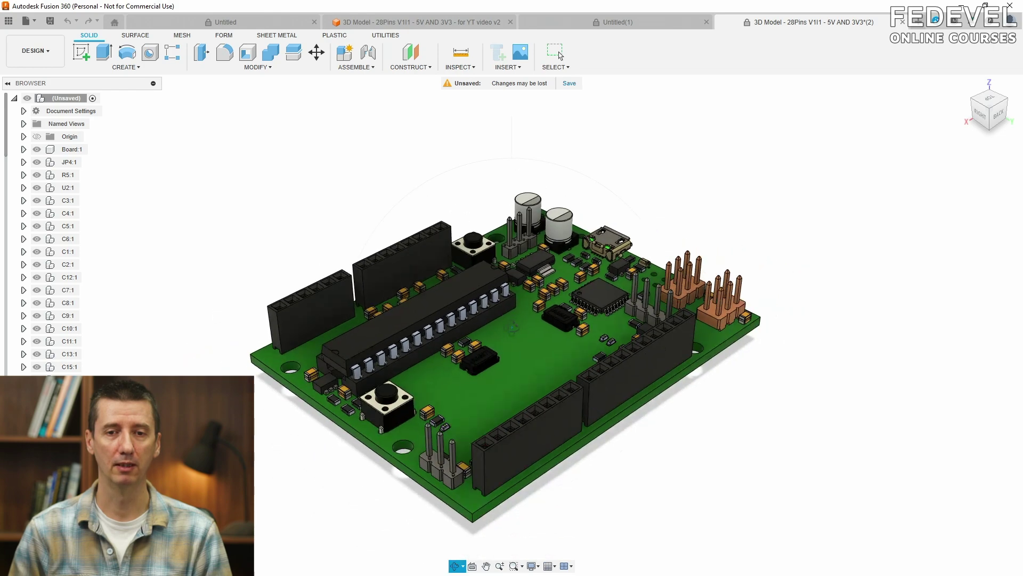
drag(520, 346, 609, 401)
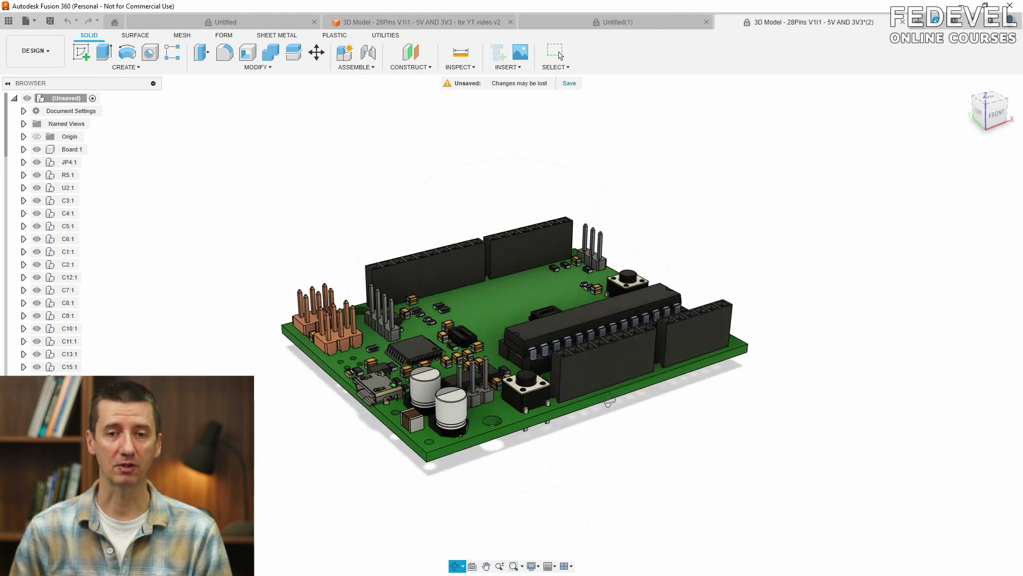
key(Escape)
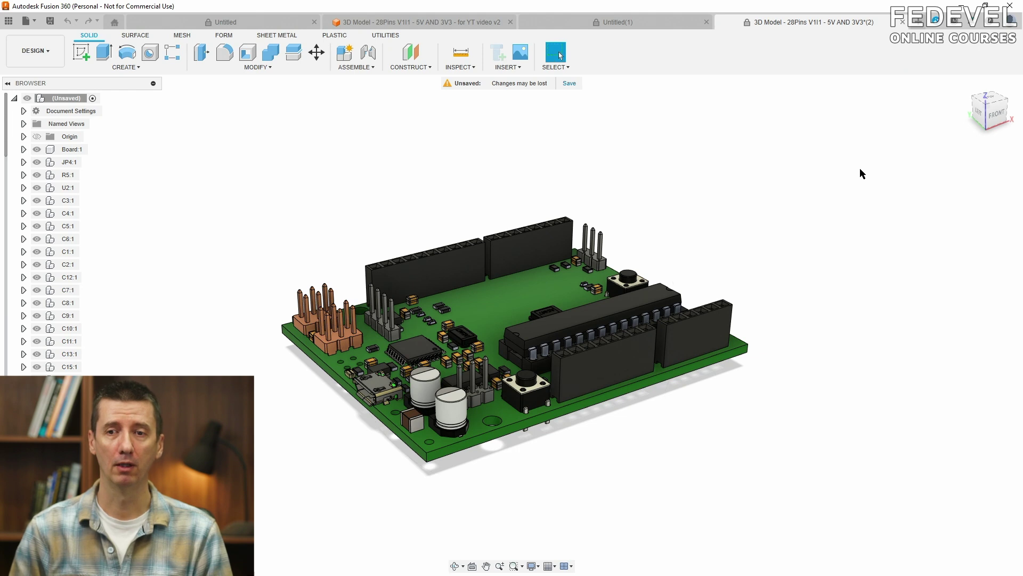
click(1014, 22)
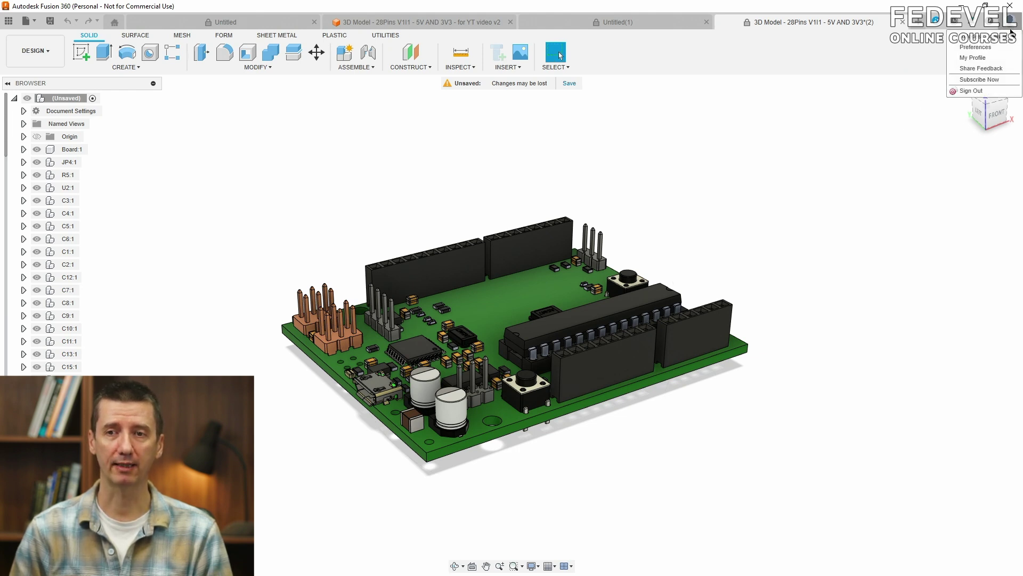
click(1003, 48)
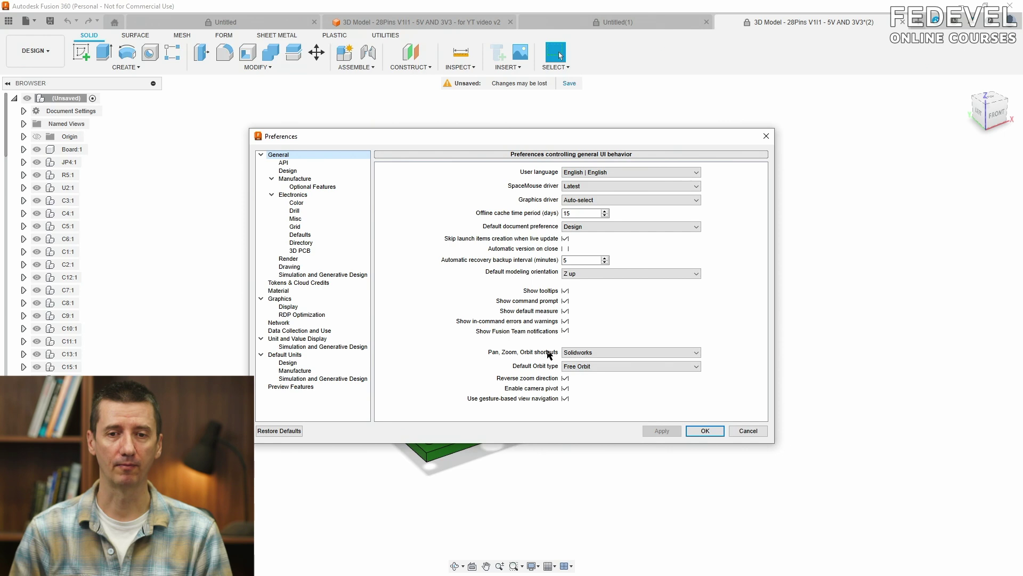
click(612, 353)
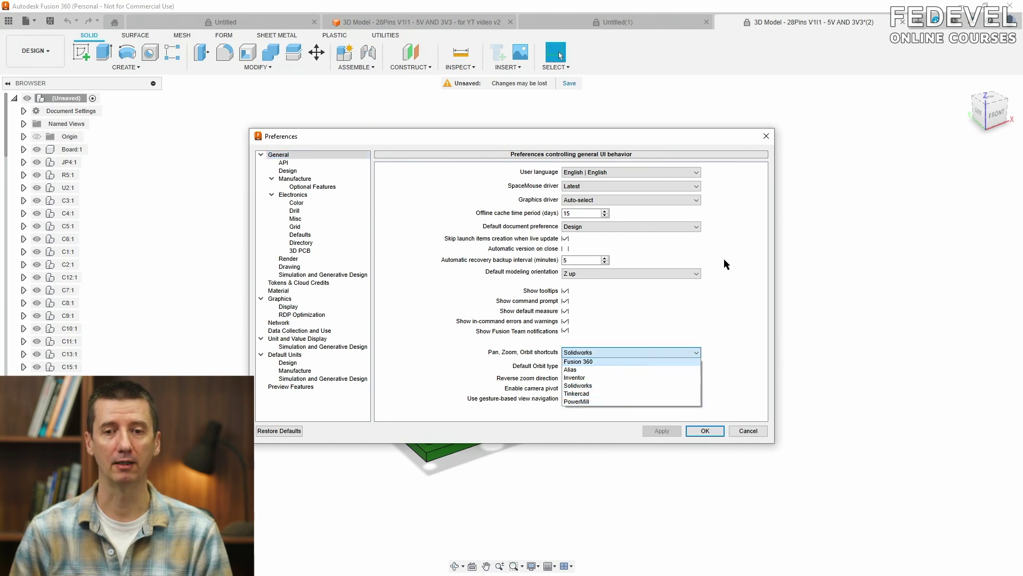
click(738, 134)
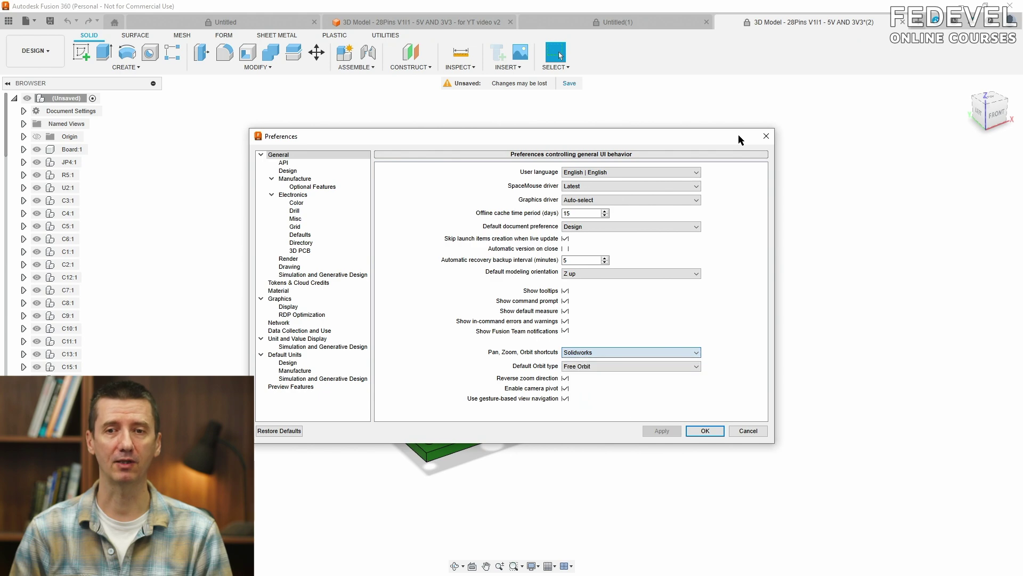
click(766, 137)
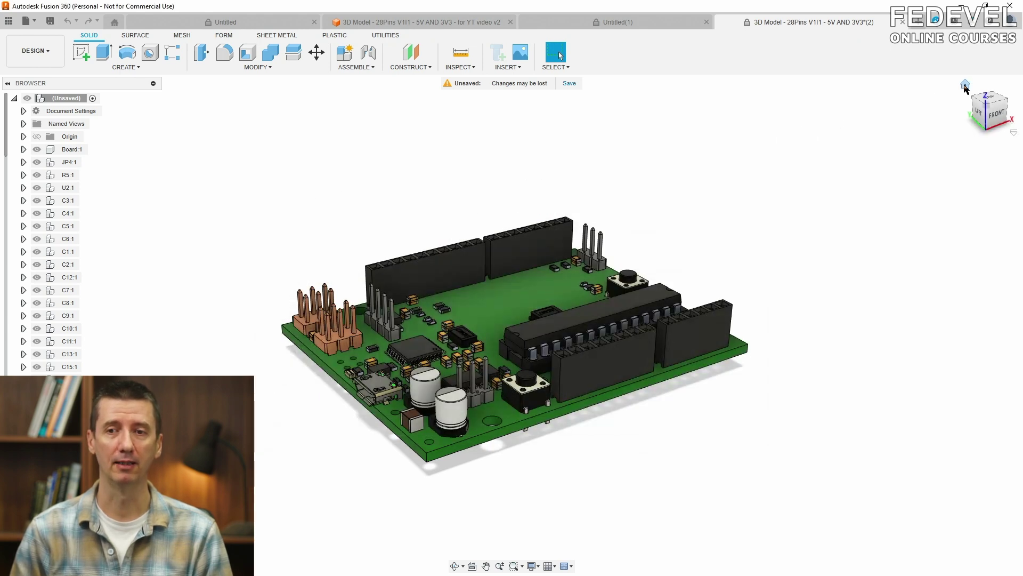
click(965, 85)
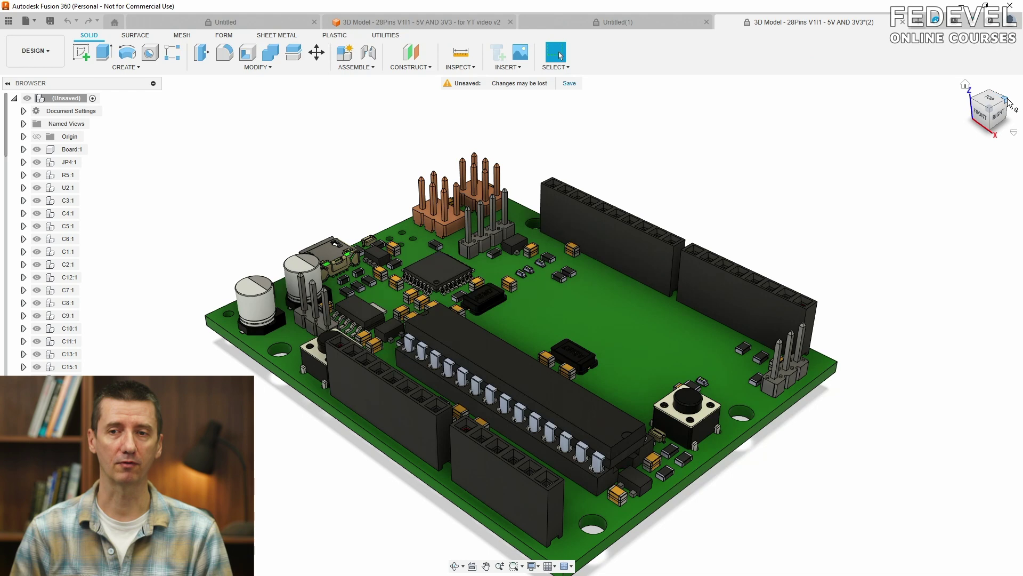
click(1006, 100)
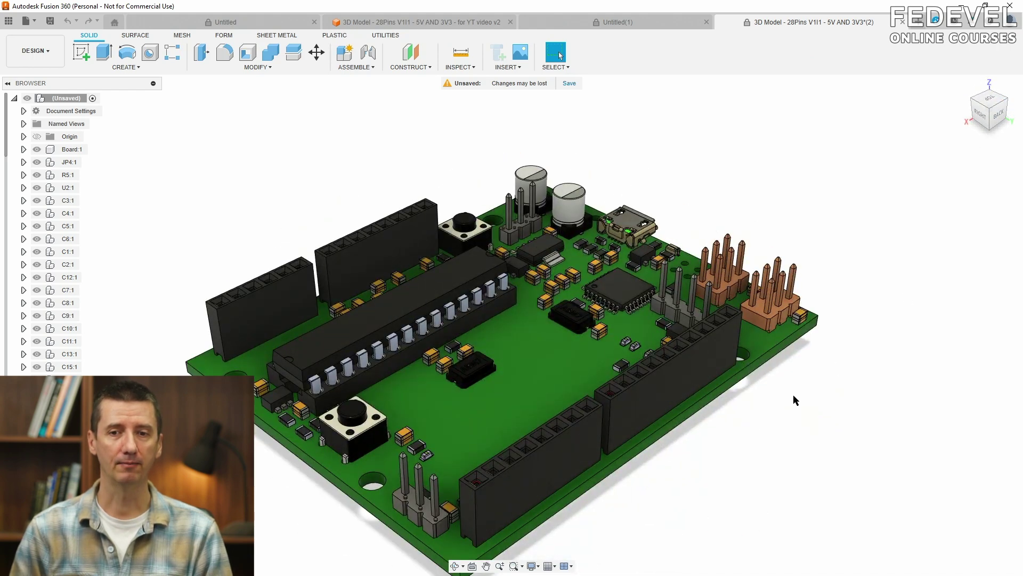
Switch the camera to Orthographic, then back to Perspective
click(532, 566)
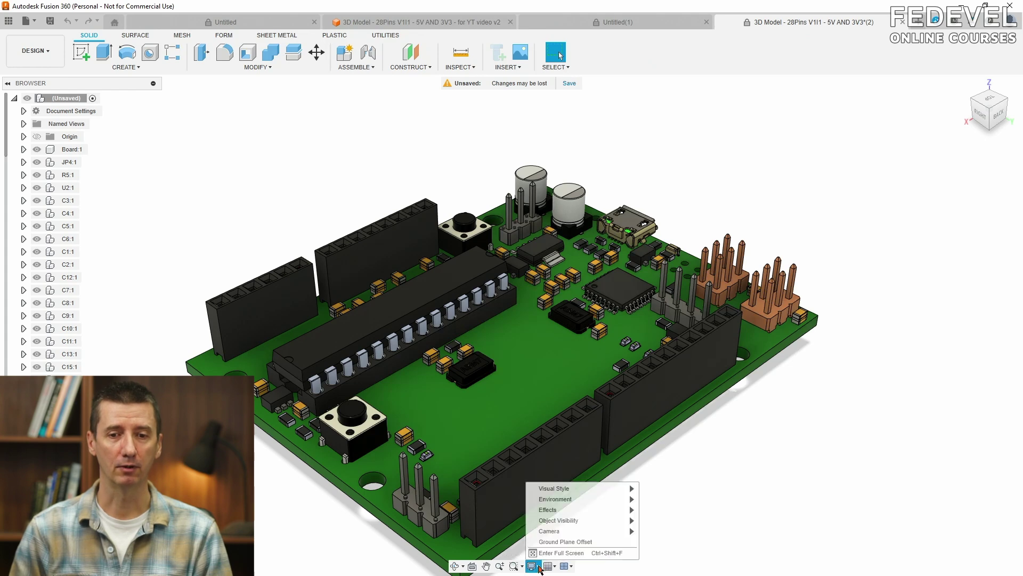
mouse_move(591, 533)
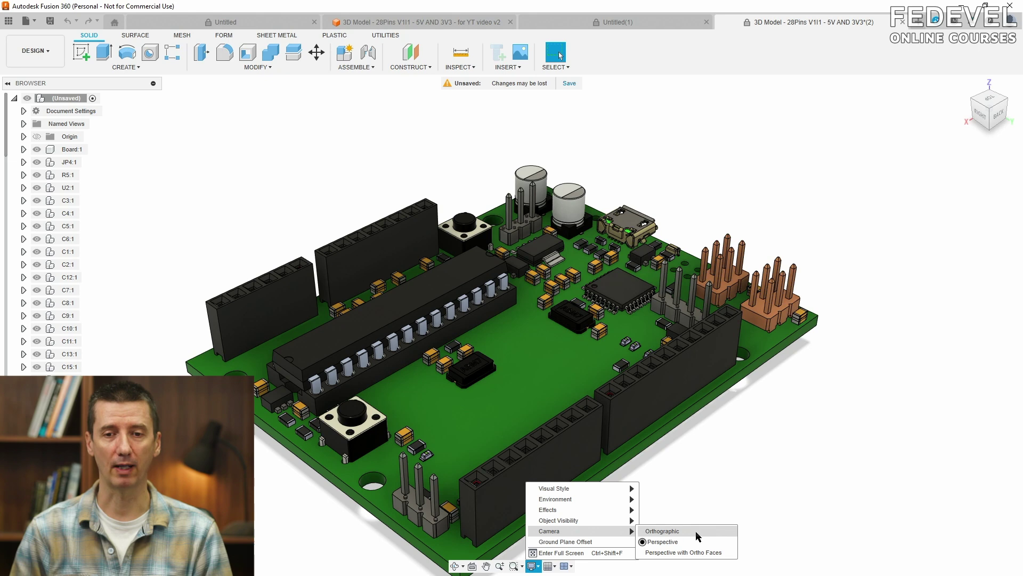
click(662, 531)
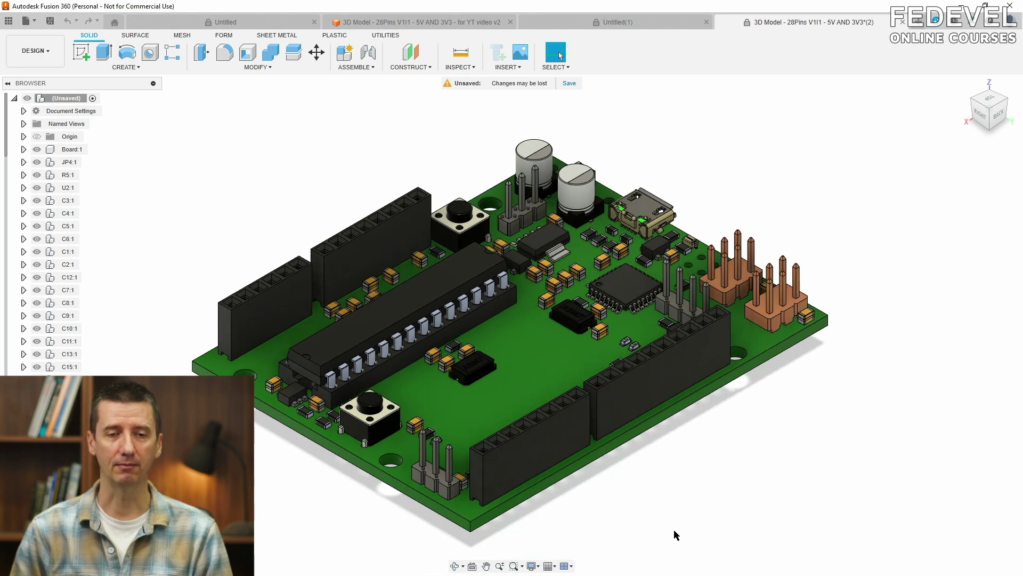
click(532, 566)
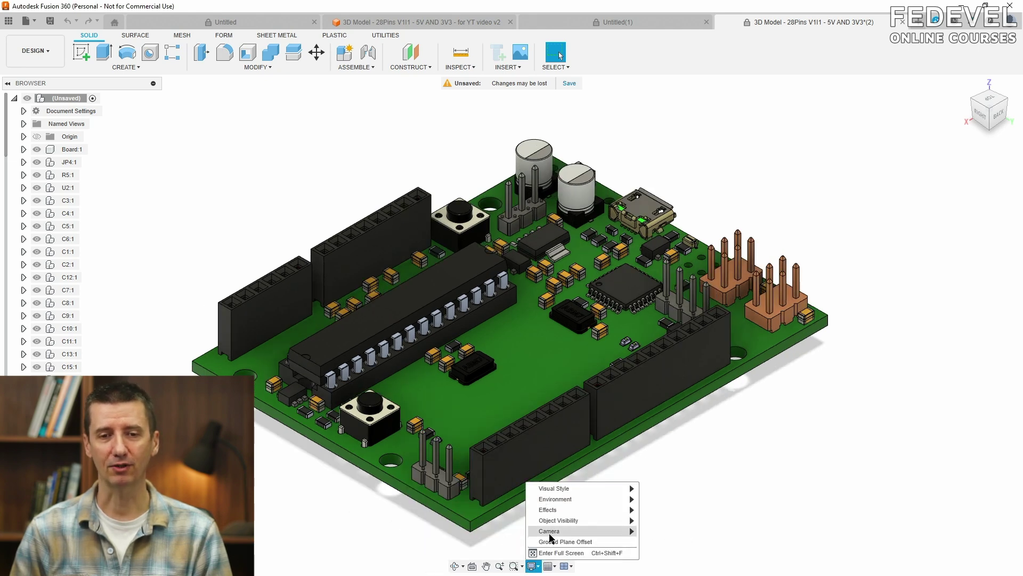
mouse_move(606, 531)
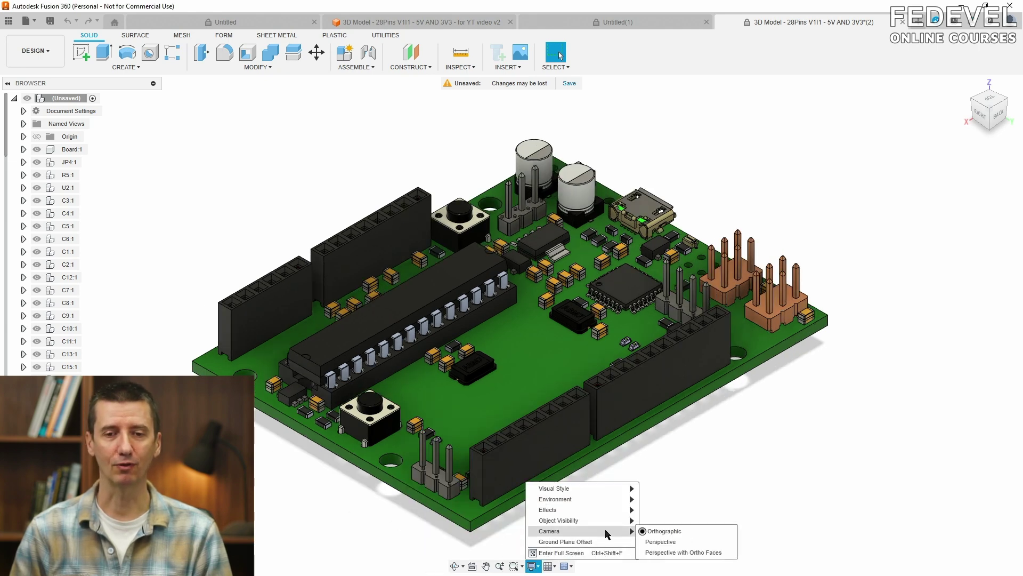
click(689, 541)
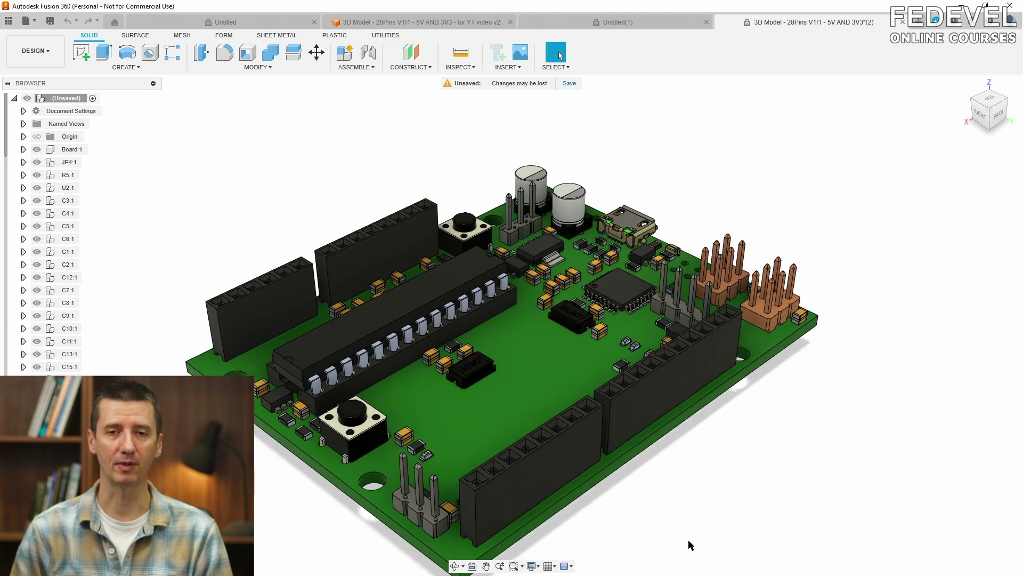
Set the visual style to Wireframe with Visible Edges Only and fit the board in view with F6
click(535, 567)
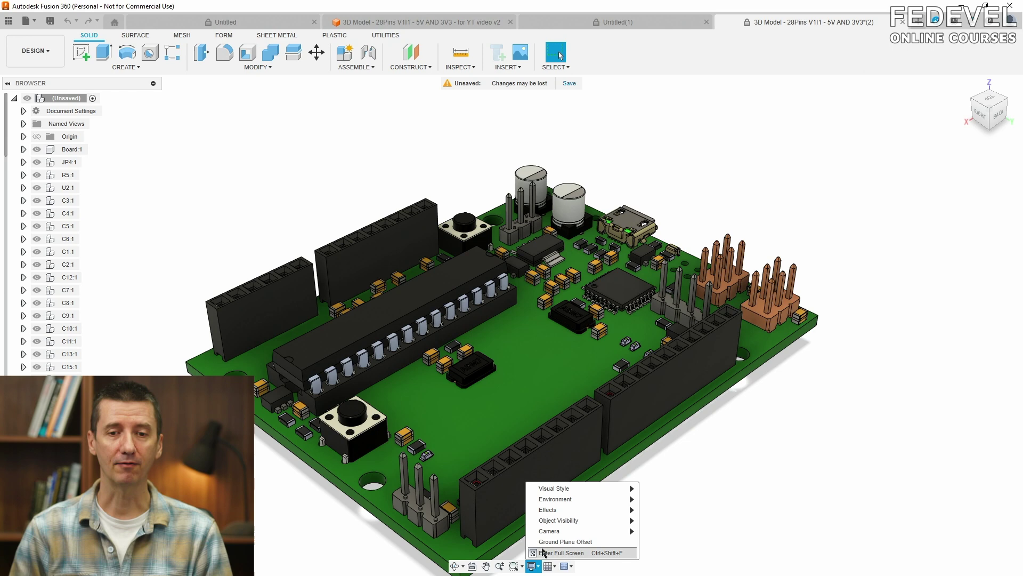
mouse_move(578, 488)
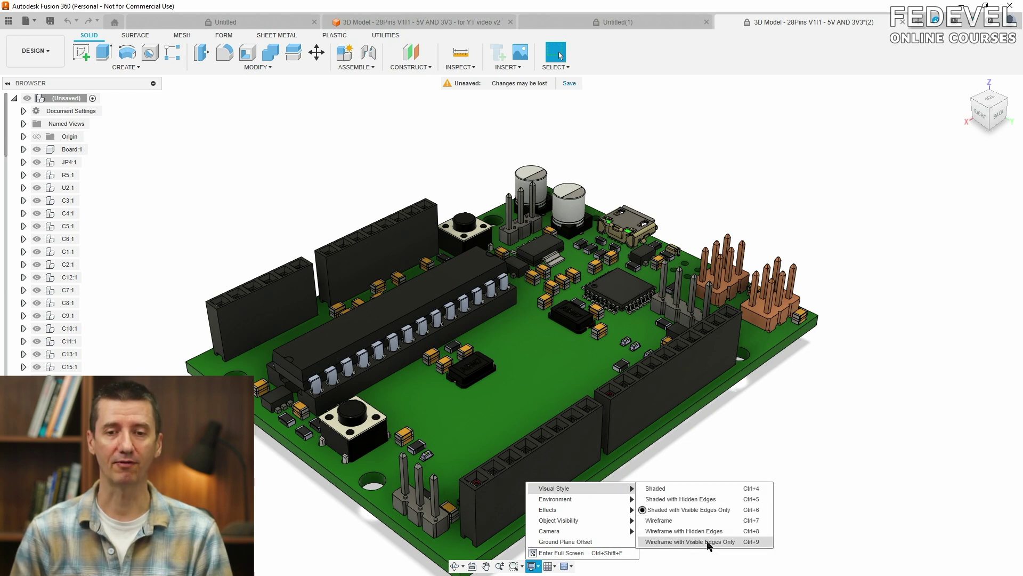
click(723, 541)
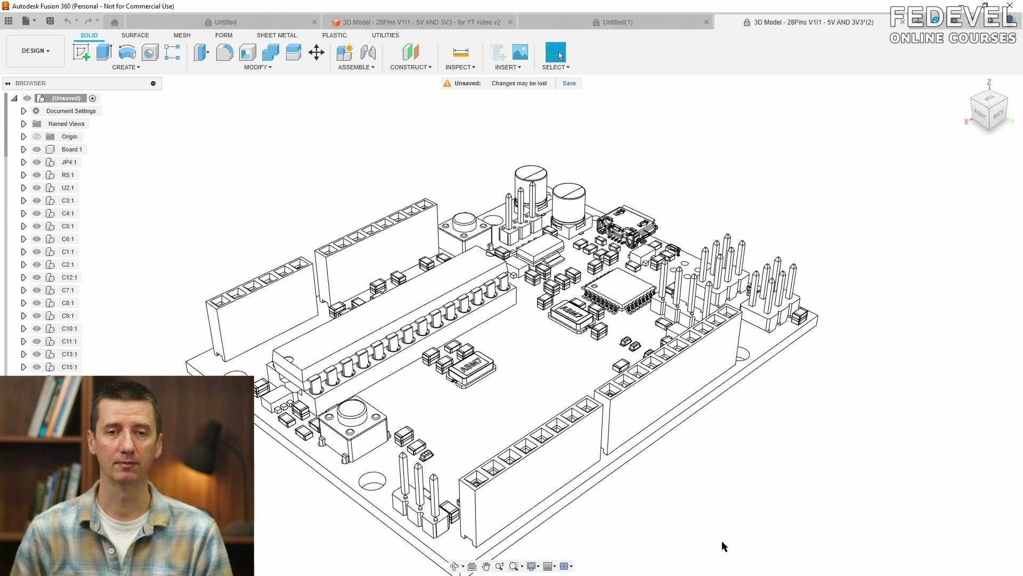
key(F6)
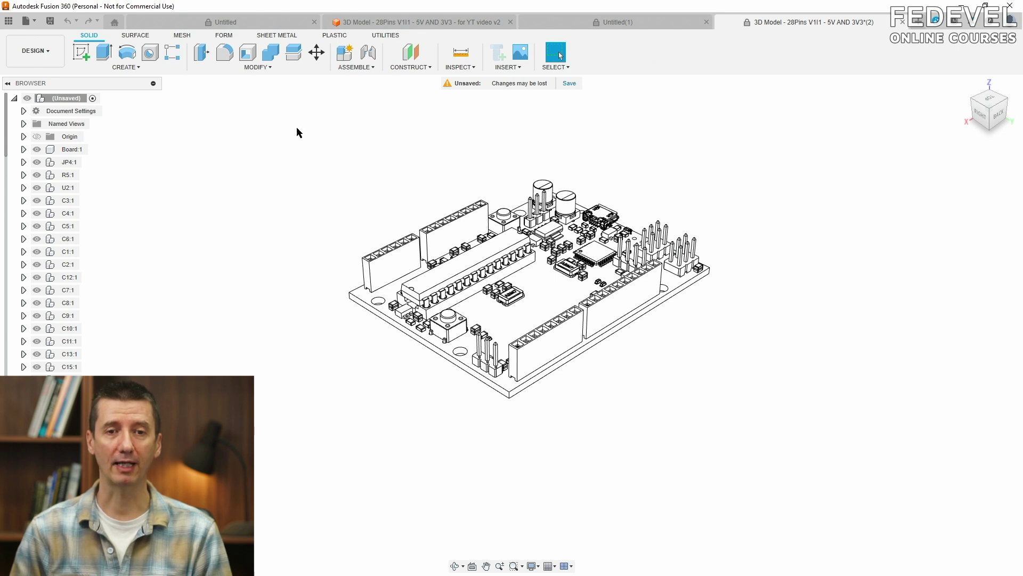
Capture the canvas as a custom 3000 x 3000 px image and save it as a PNG
click(35, 21)
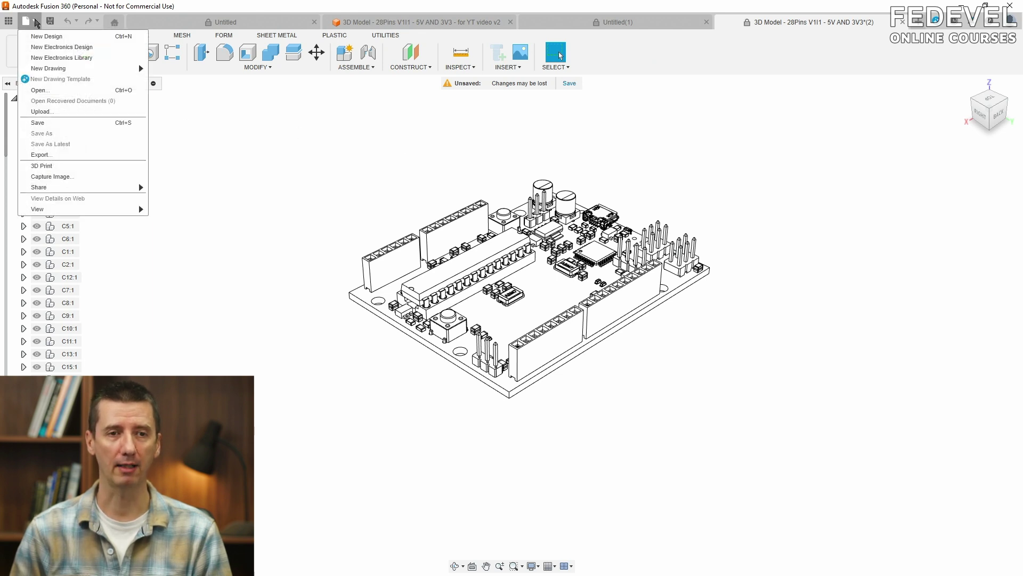
click(96, 181)
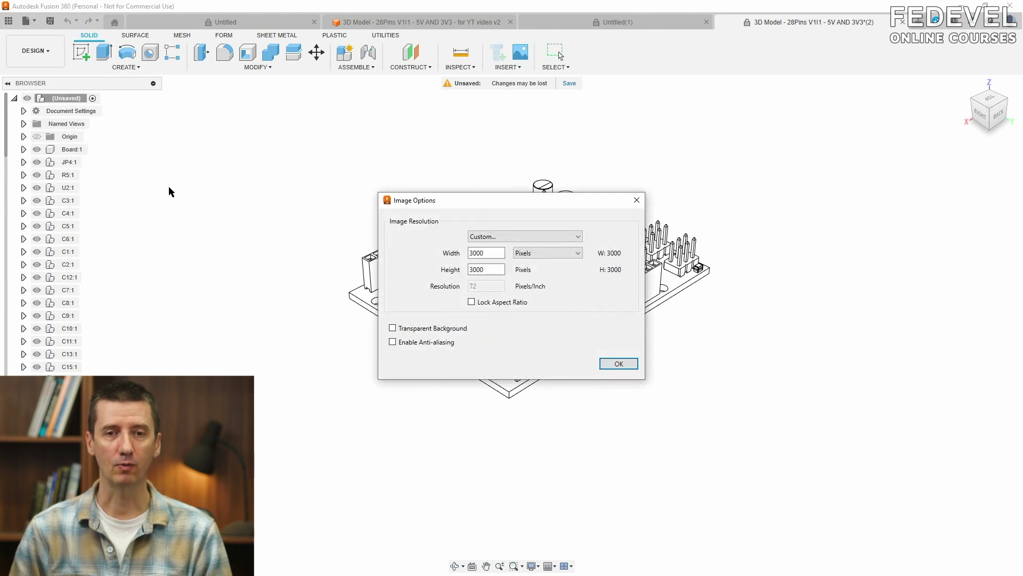
click(515, 237)
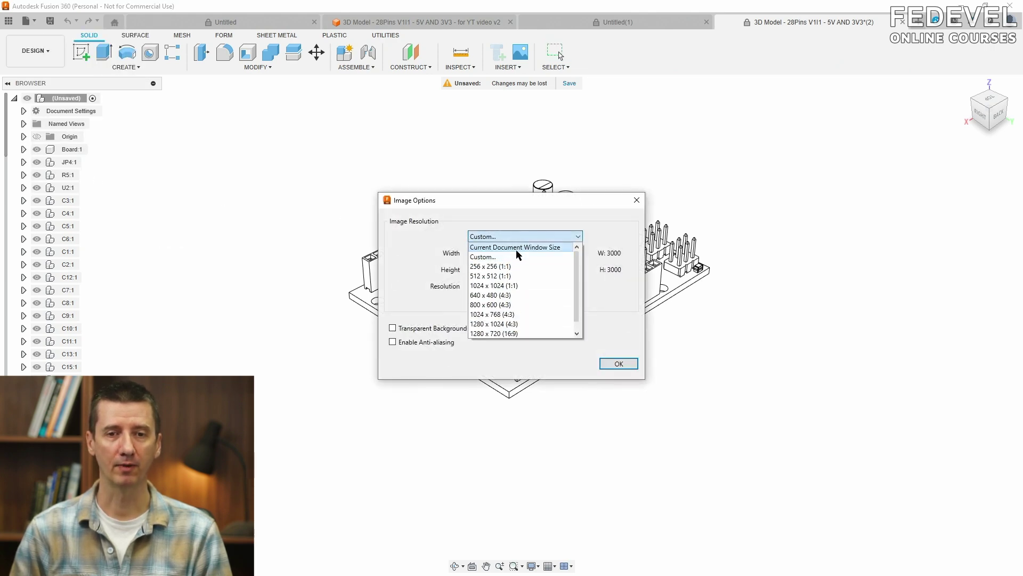
click(516, 257)
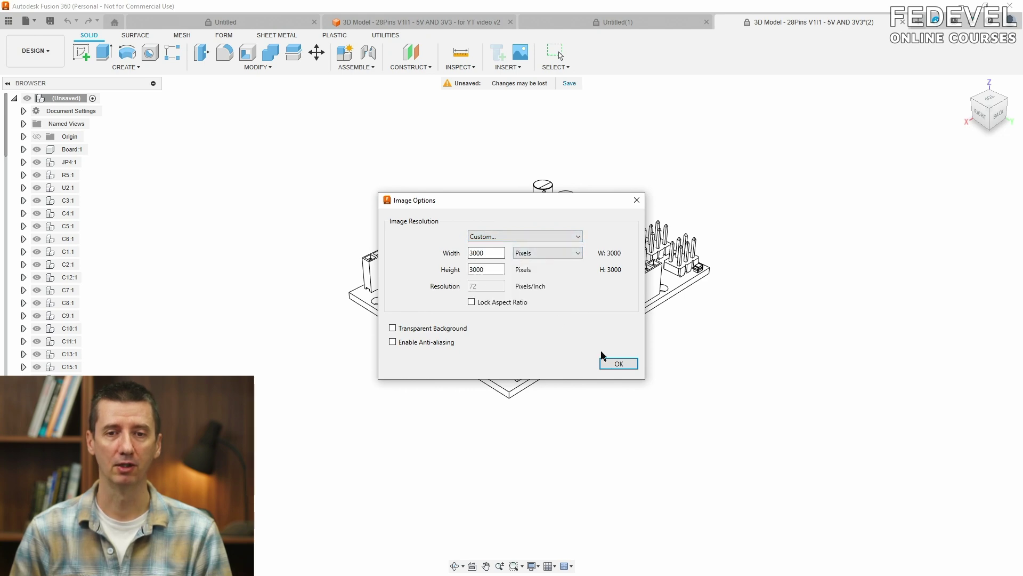
click(615, 364)
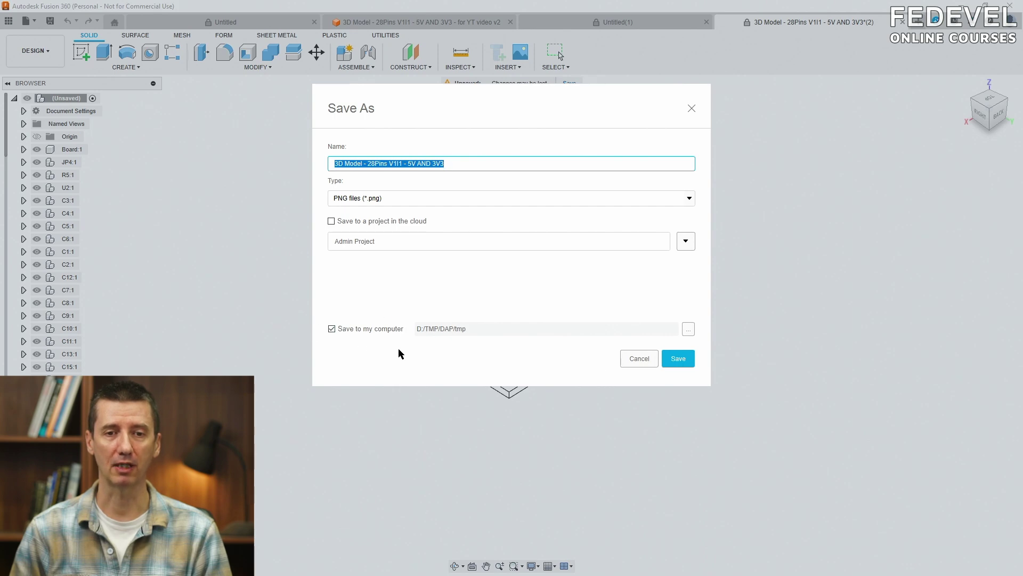
click(677, 360)
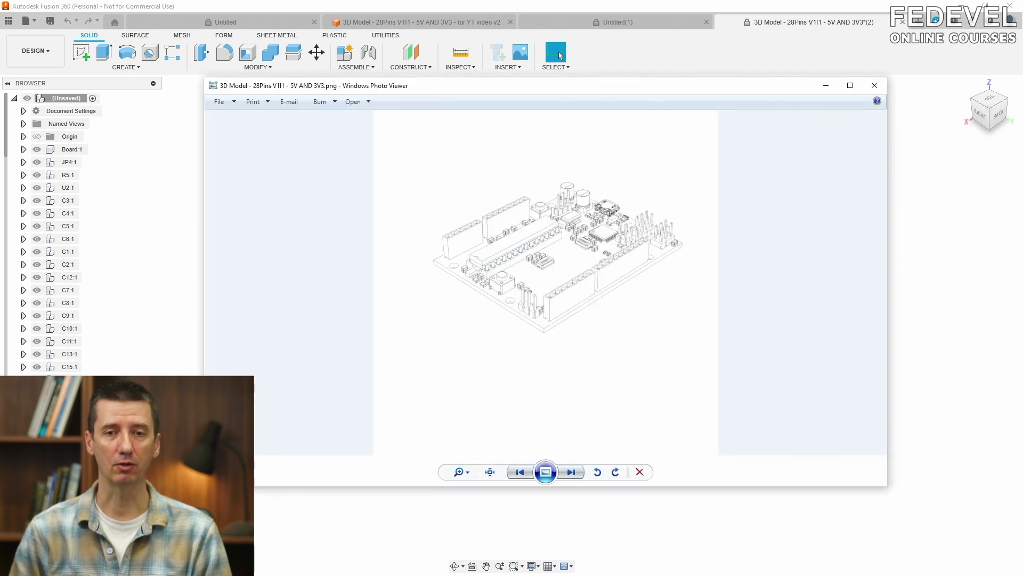
Zoom in and out on the saved board PNG, then close Windows Photo Viewer
scroll(563, 198, up, 5)
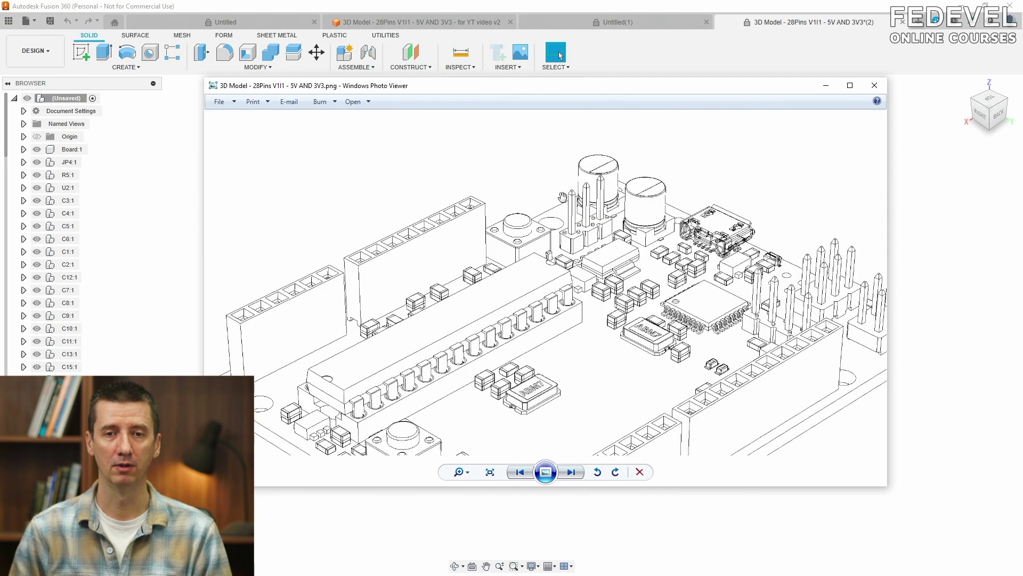
scroll(563, 197, down, 2)
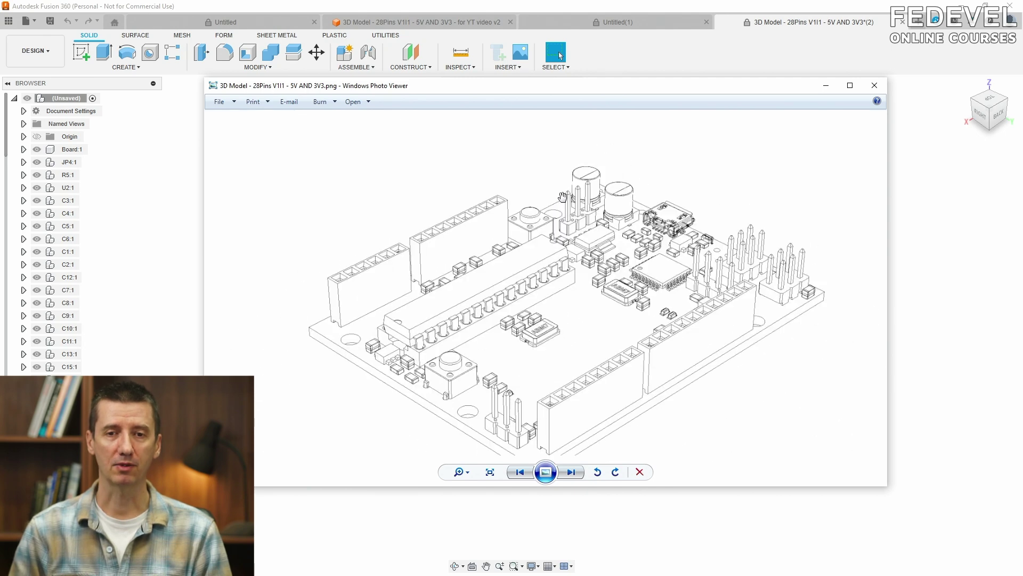
scroll(563, 197, down, 1)
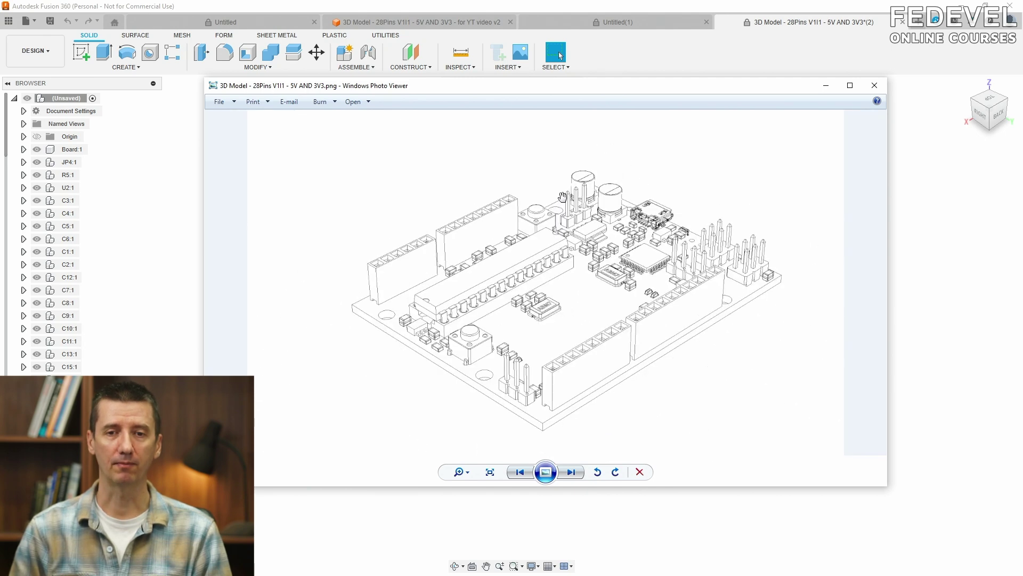
click(874, 85)
Take a rectangular Snipping Tool snip around the wireframe board, then close the tool
scroll(514, 234, up, 3)
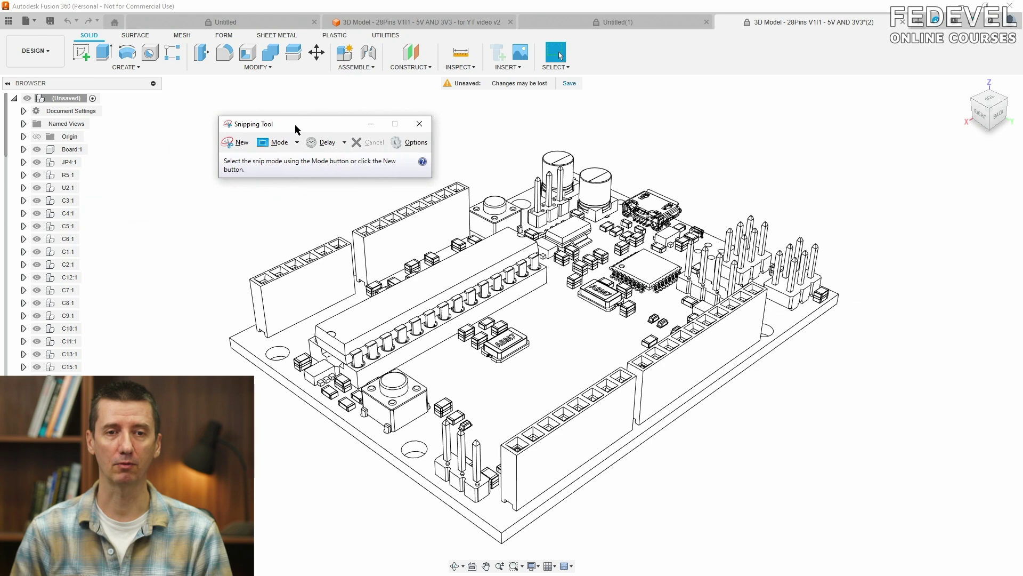
click(239, 143)
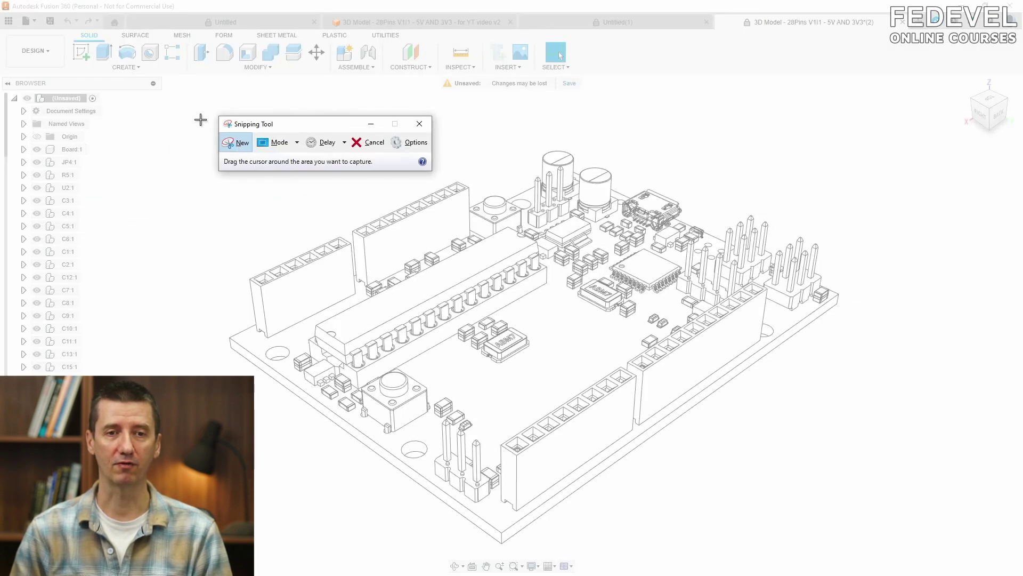
drag(200, 120, 867, 551)
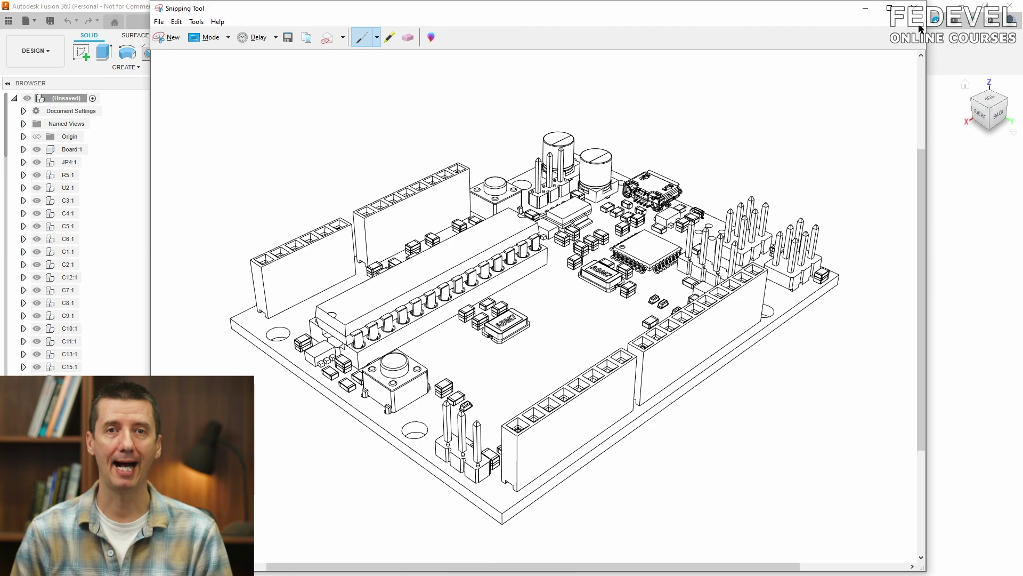
click(915, 8)
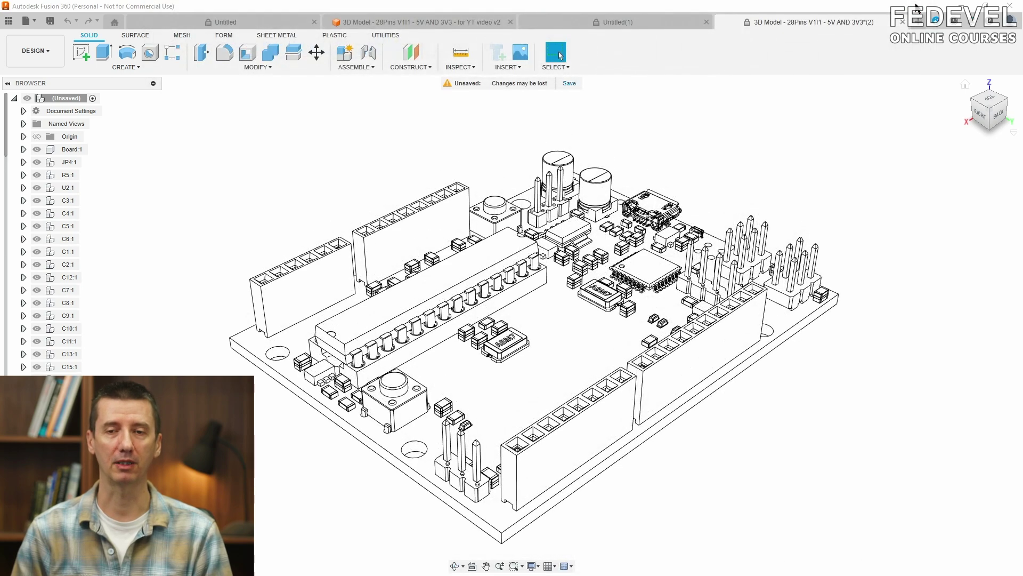
Return the board to the home view, hide and re-show the JP4:1 pin header, and select the connector face
click(968, 86)
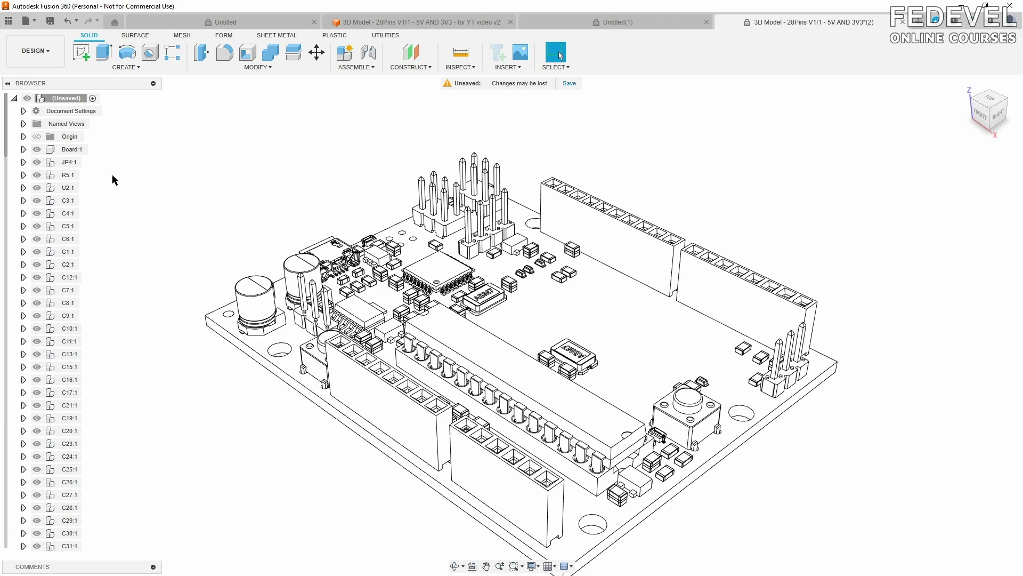
click(38, 163)
click(37, 163)
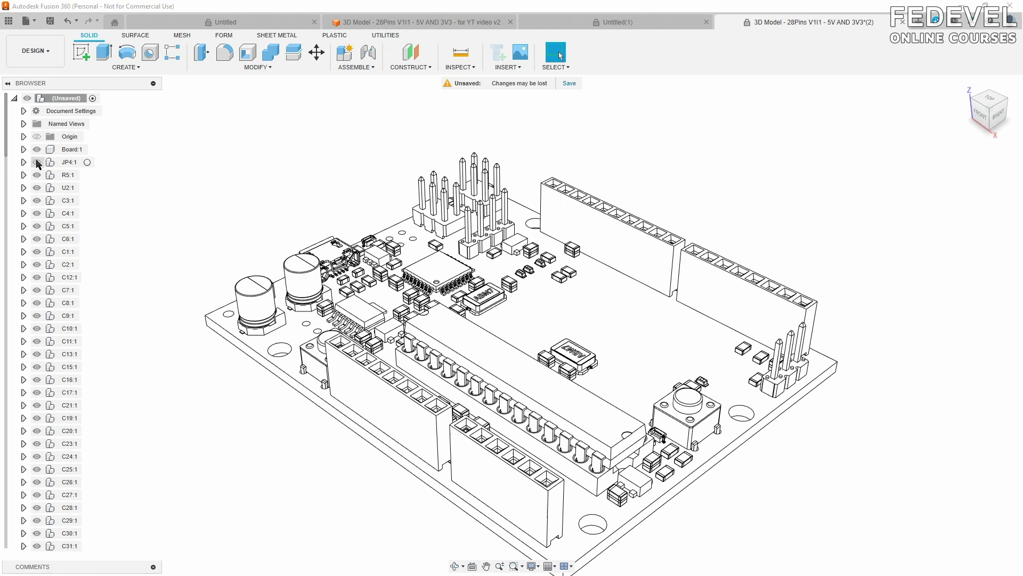
click(37, 163)
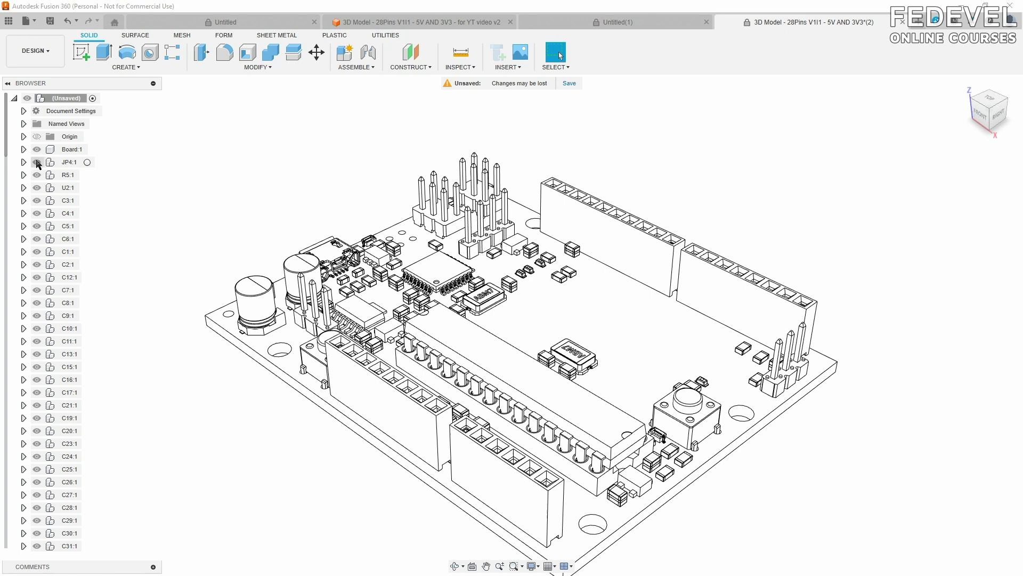
click(375, 393)
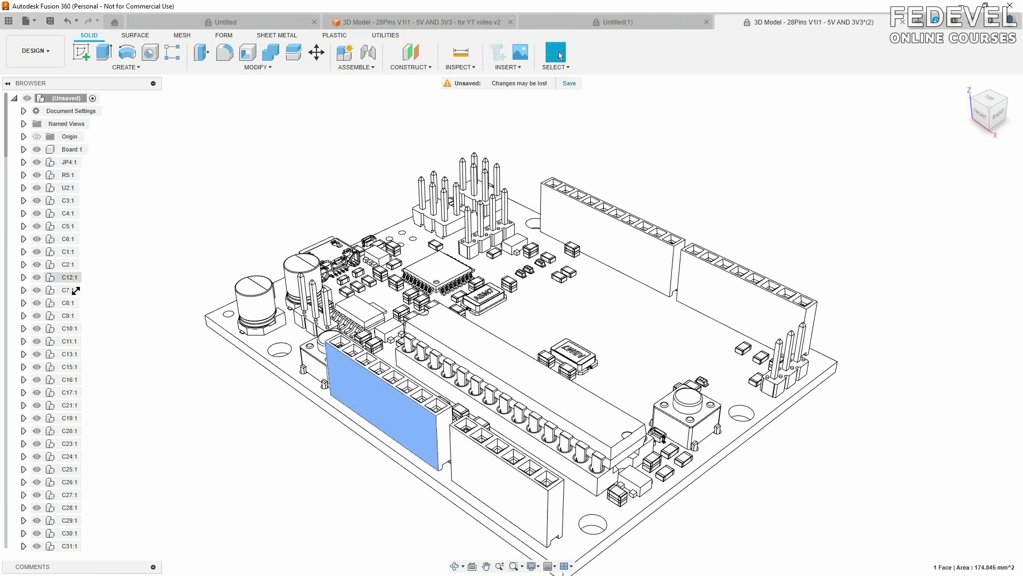
Hide the J1:1 connector in the Browser, then make it visible again
scroll(76, 290, down, 6)
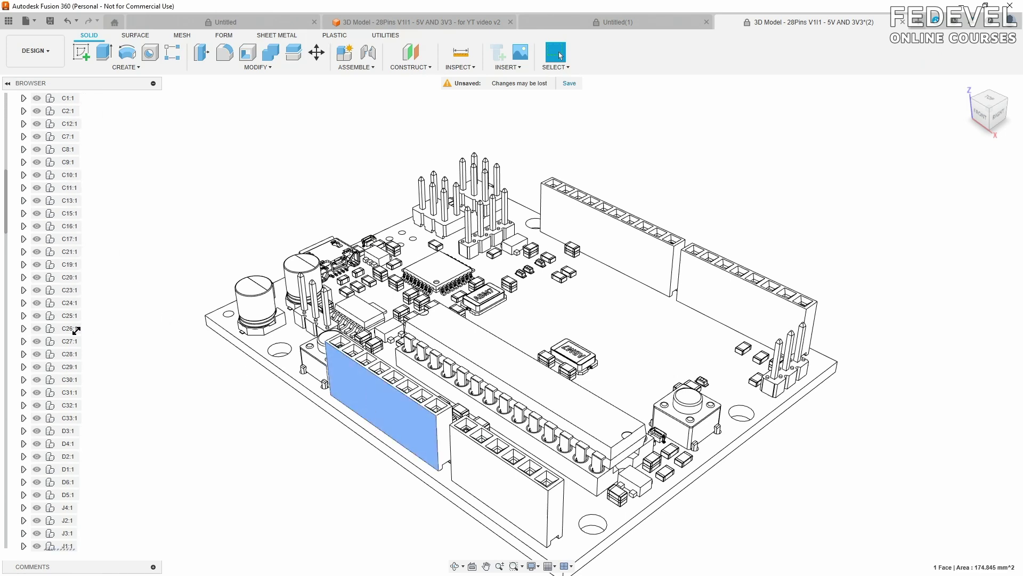
scroll(76, 331, down, 5)
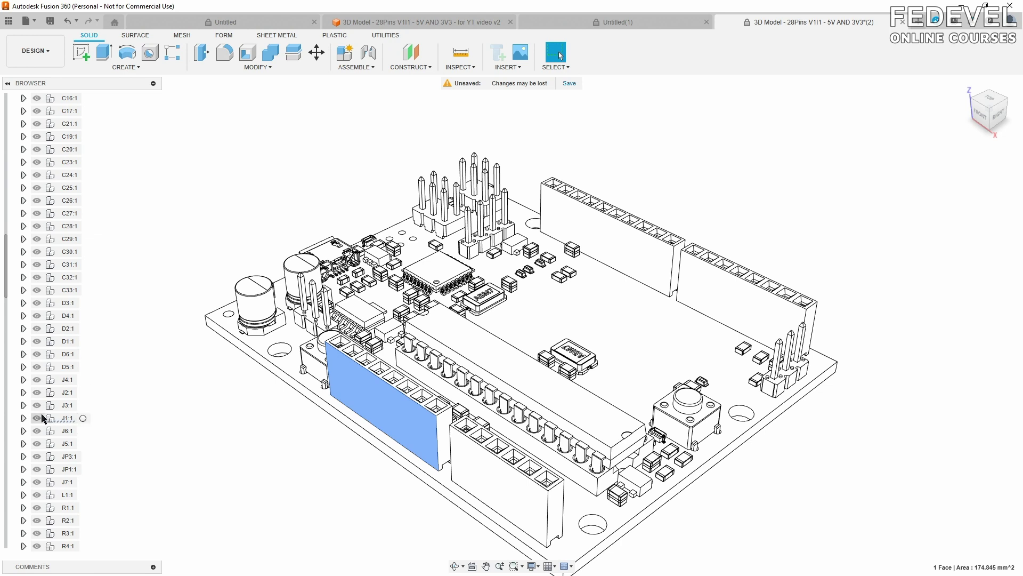
click(36, 419)
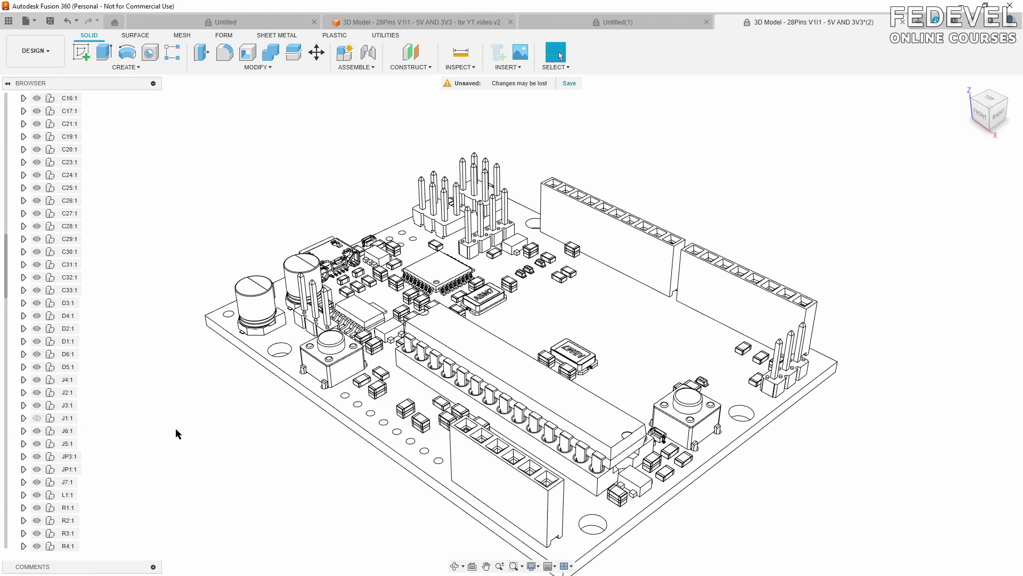
click(37, 419)
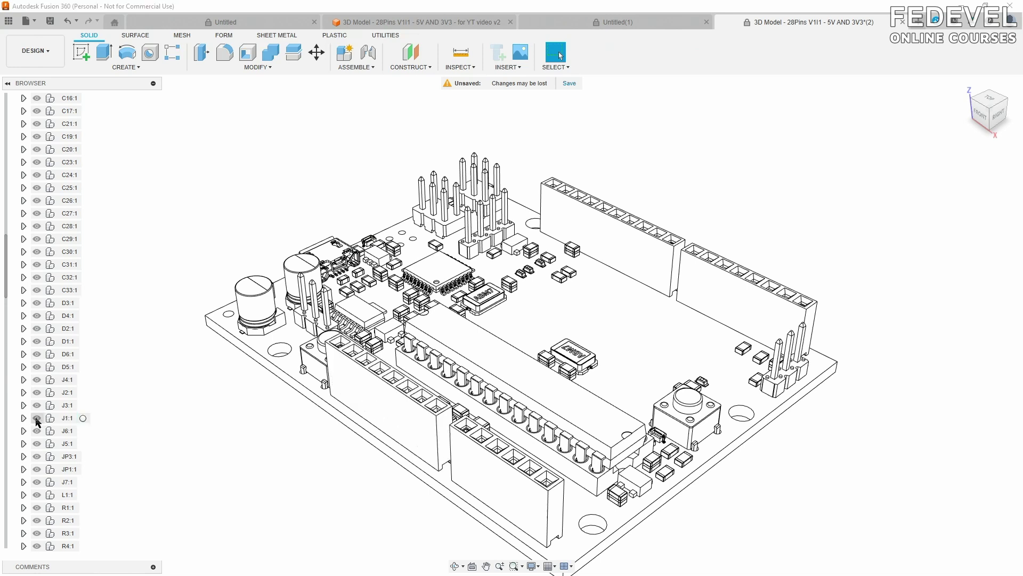
scroll(37, 421, up, 8)
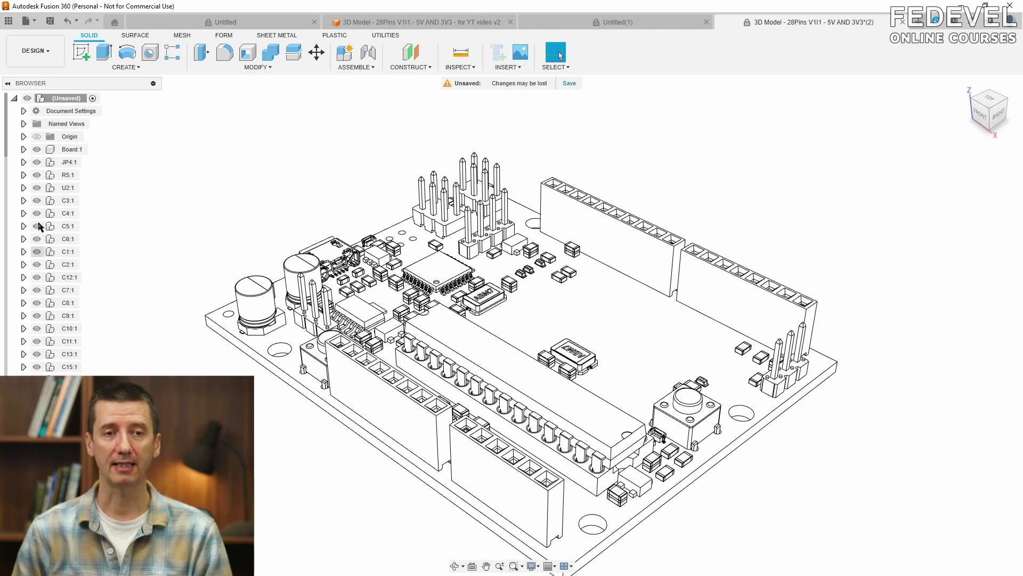
In the RENDER workspace, unassign and delete the Opaque(0,255,0) and Opaque(255,0,0) appearances
click(48, 59)
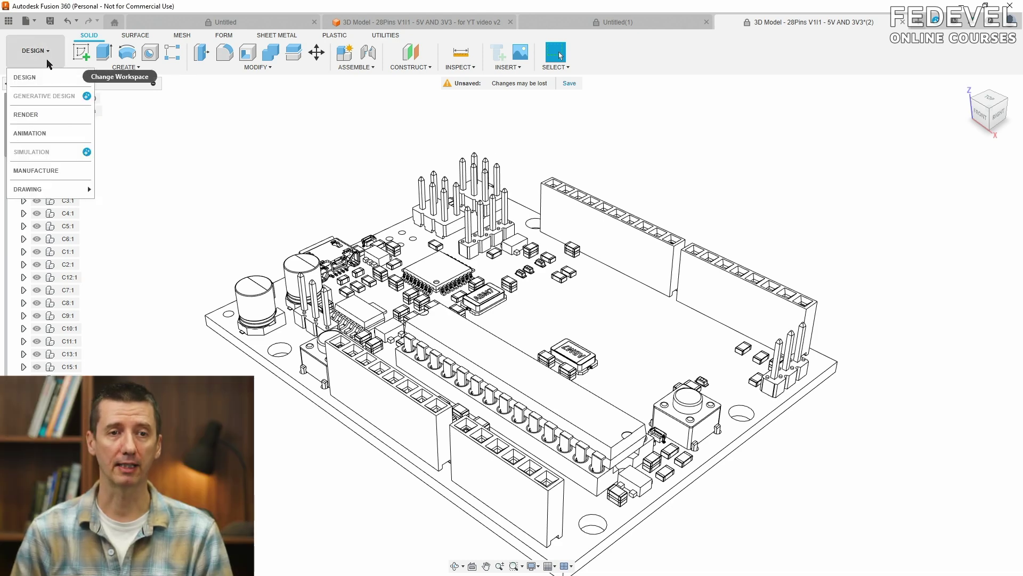
click(43, 115)
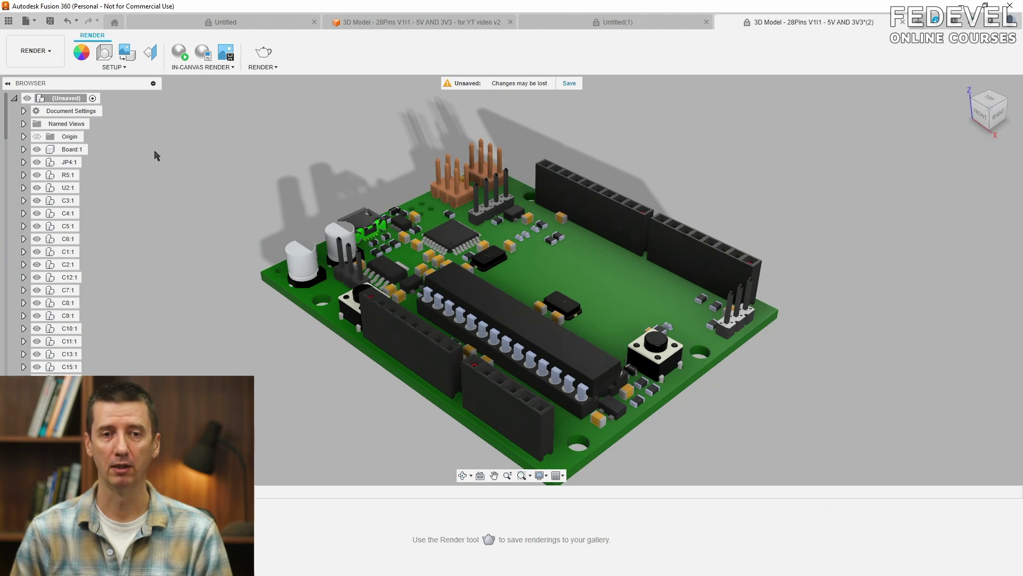
click(82, 54)
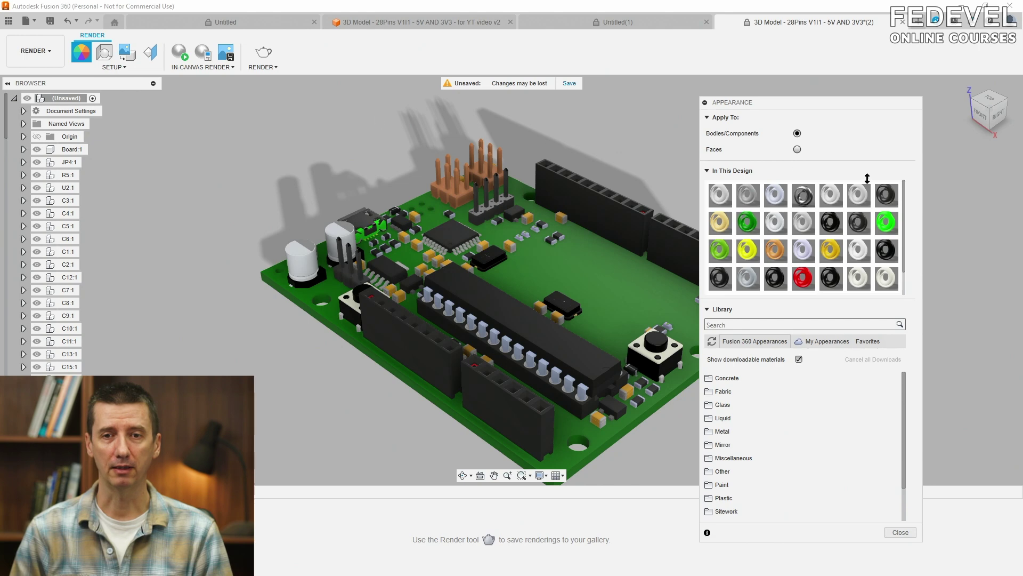
right_click(886, 225)
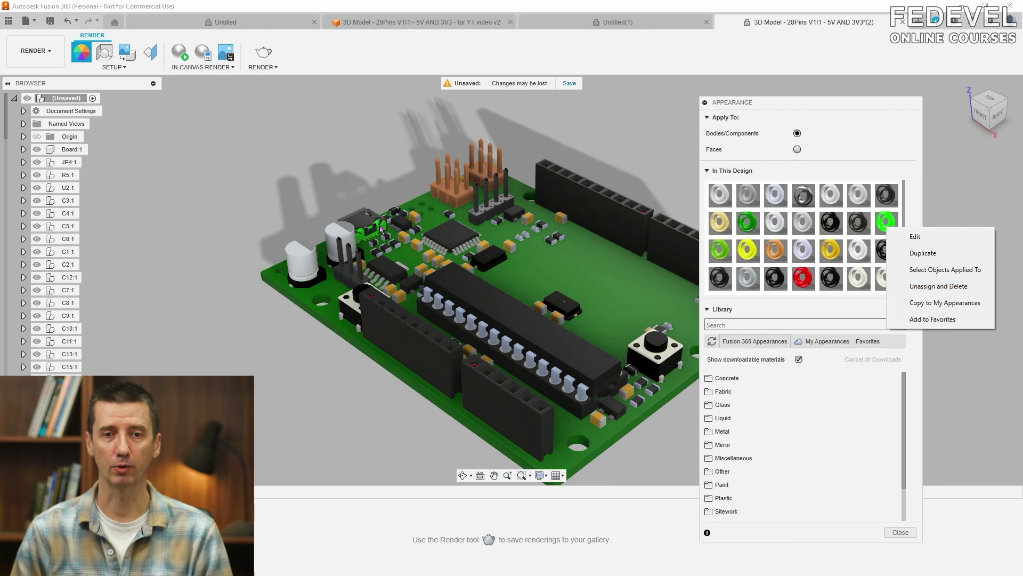
click(915, 289)
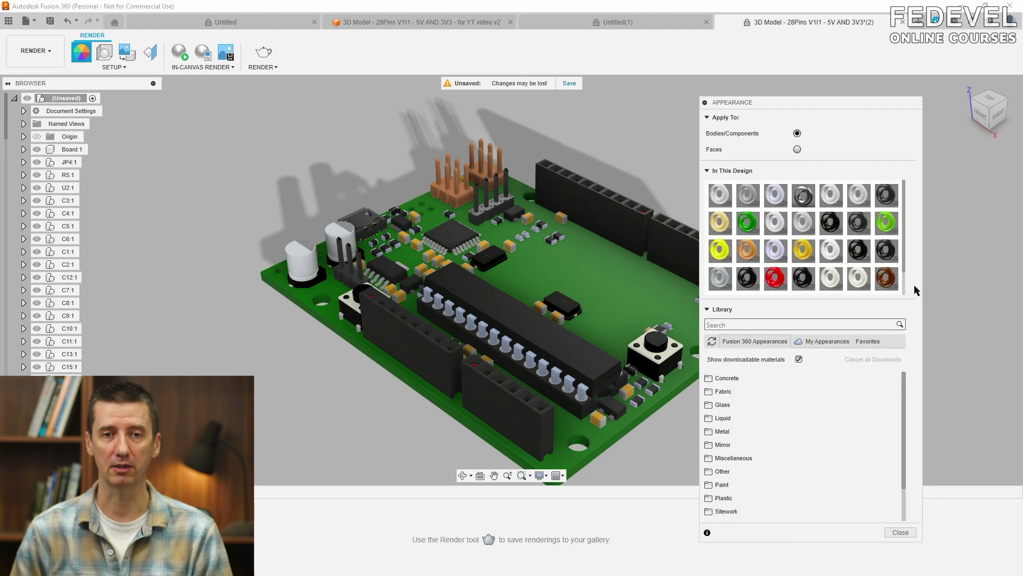
right_click(773, 279)
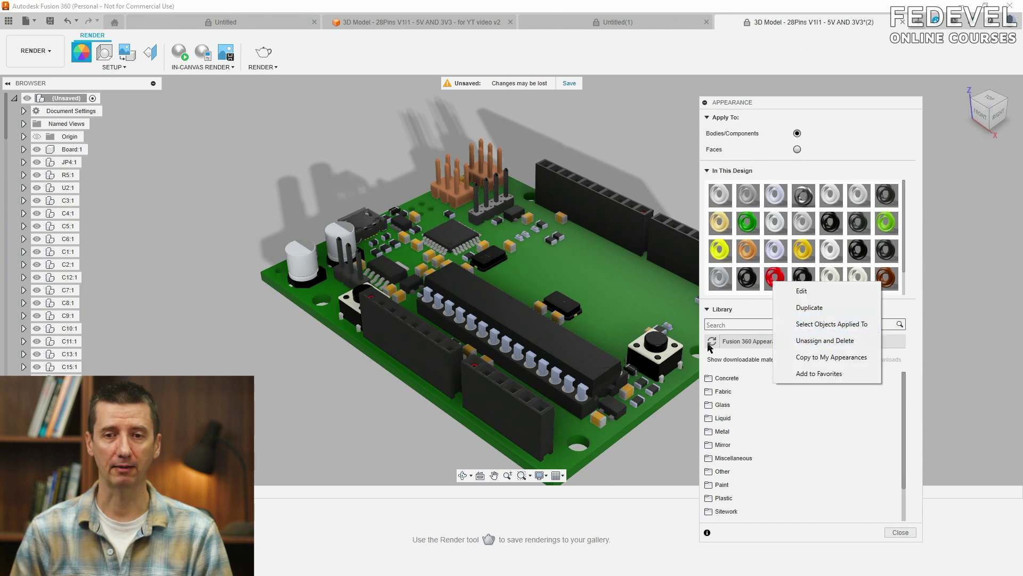
click(795, 341)
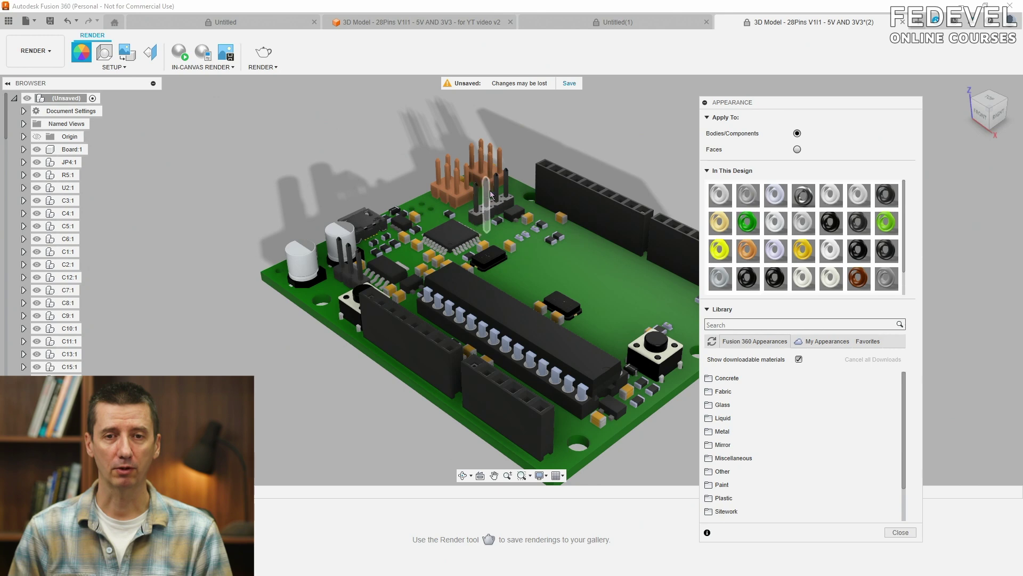
Search the appearance library for 'gold' and drag Gold - Polished onto the board
click(773, 324)
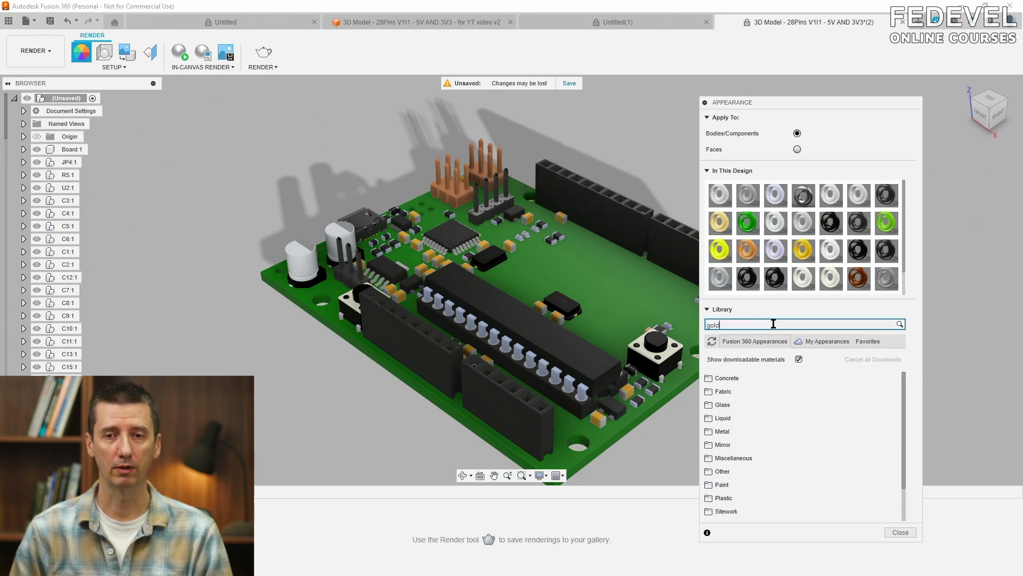
key(Return)
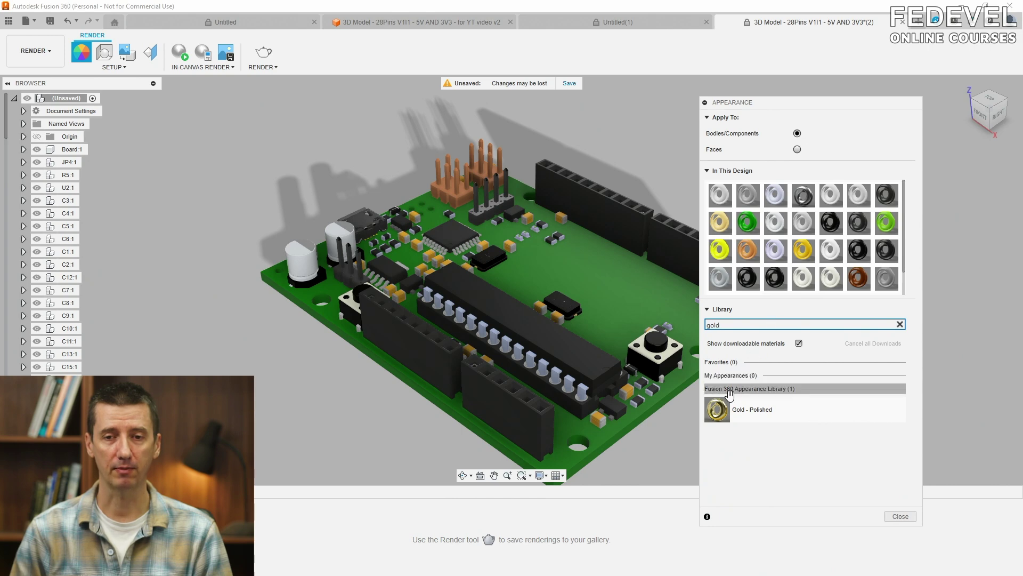
drag(719, 411, 533, 205)
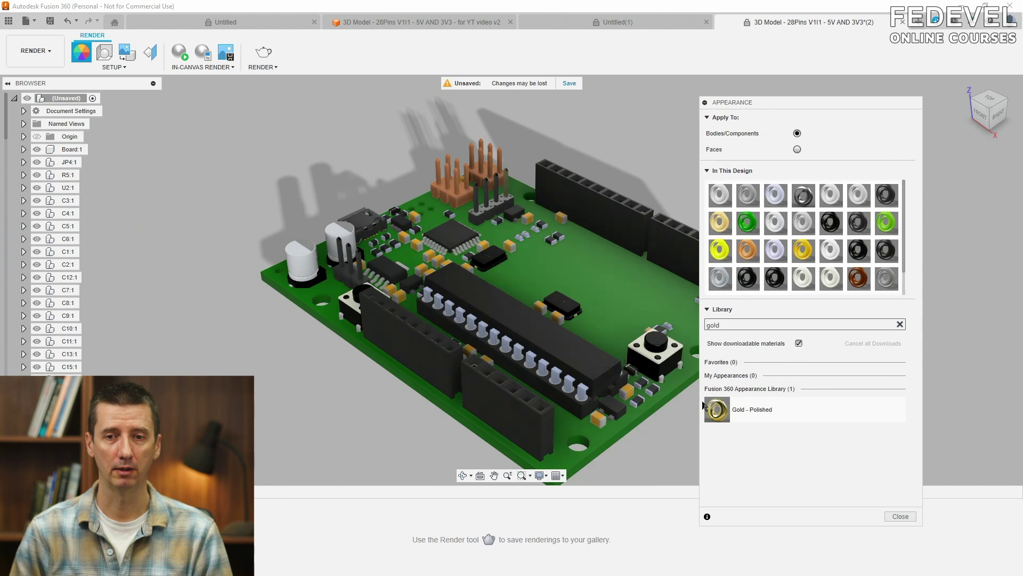
Search for 'yellow' and apply Paint - Metallic (Yellow) to the header pins
drag(735, 325, 673, 322)
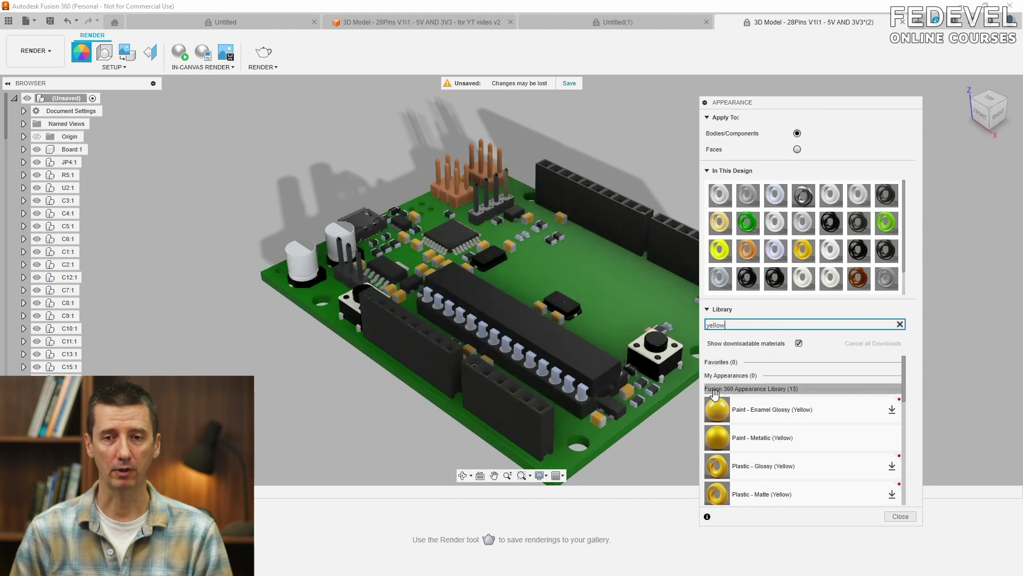
drag(718, 437, 552, 213)
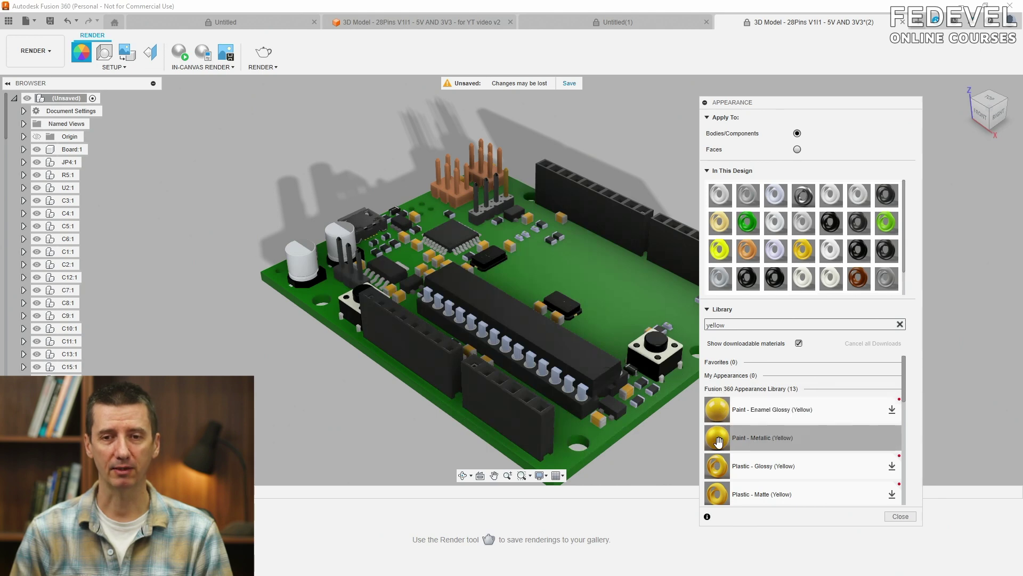
mouse_move(718, 437)
mouse_down()
mouse_move(501, 193)
mouse_move(723, 449)
mouse_move(661, 367)
mouse_move(488, 201)
mouse_move(475, 196)
mouse_move(644, 315)
mouse_move(719, 410)
mouse_move(724, 437)
mouse_move(507, 320)
mouse_move(361, 266)
mouse_move(560, 306)
mouse_up()
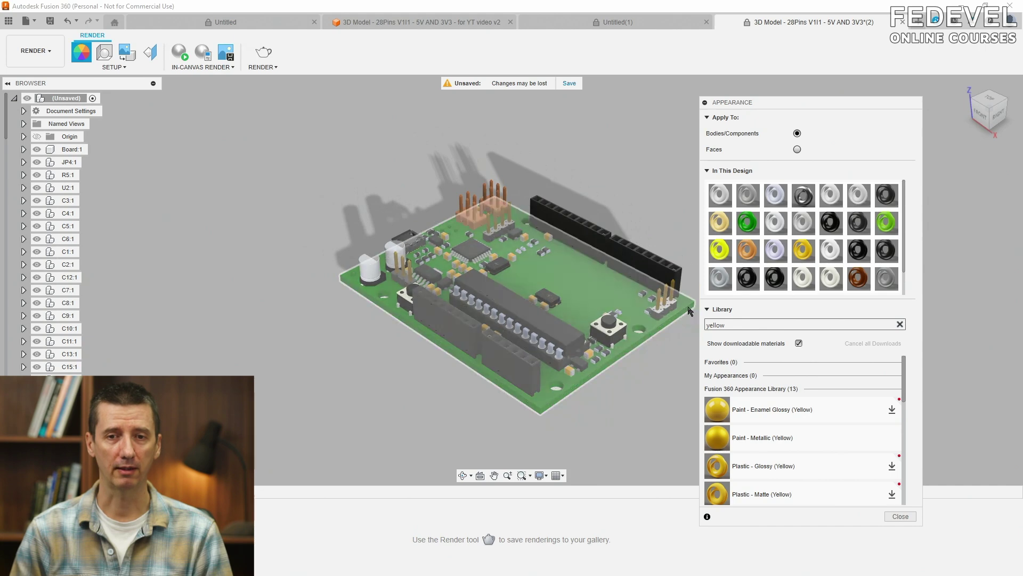
scroll(517, 287, up, 5)
drag(638, 286, 351, 178)
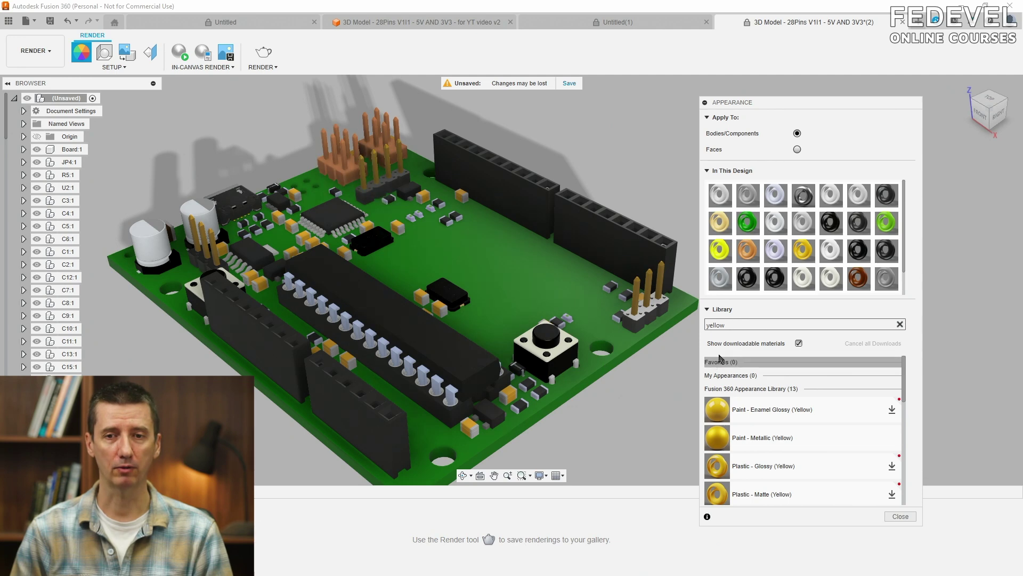
Search the library for 'grey' and apply Powder Coat - Rough (Dark Grey) to the orange header blocks
drag(745, 324, 687, 321)
text(grey)
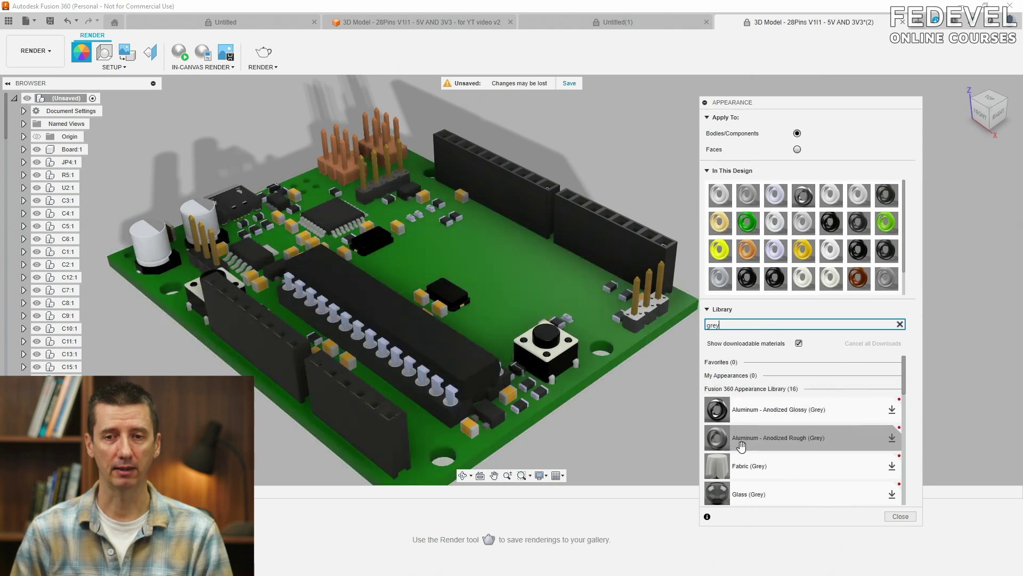
scroll(746, 447, down, 3)
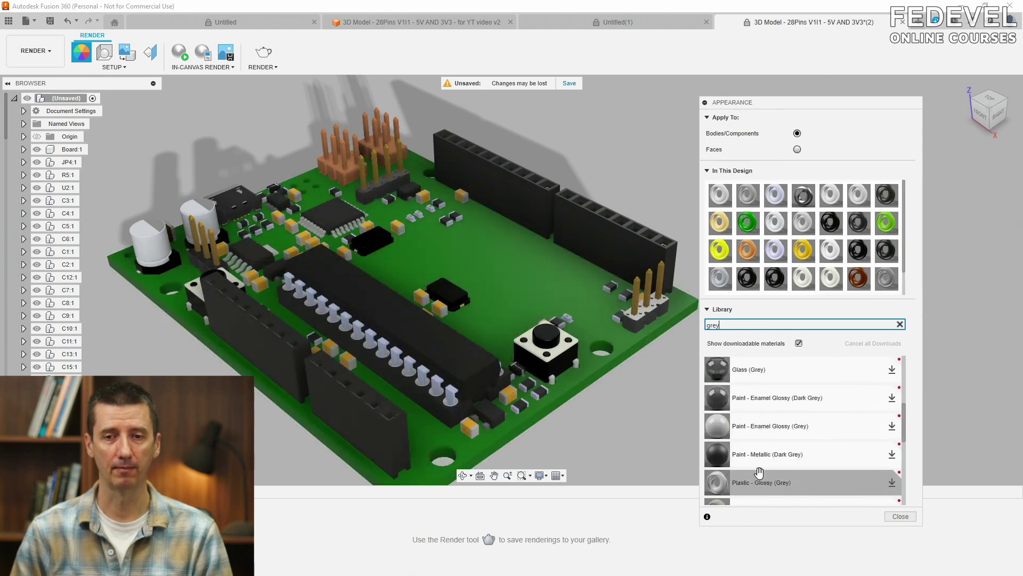
scroll(759, 473, down, 3)
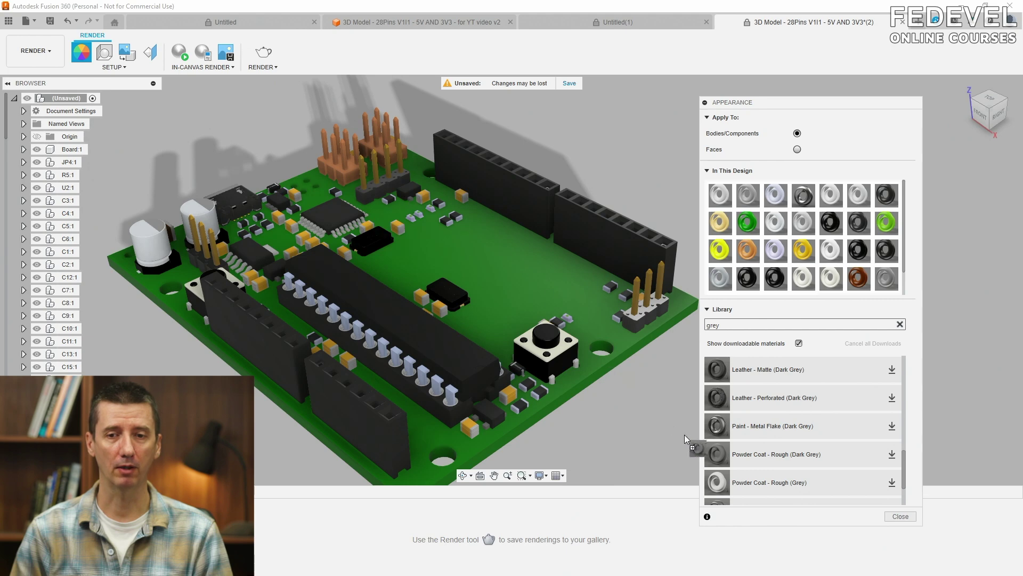
click(891, 454)
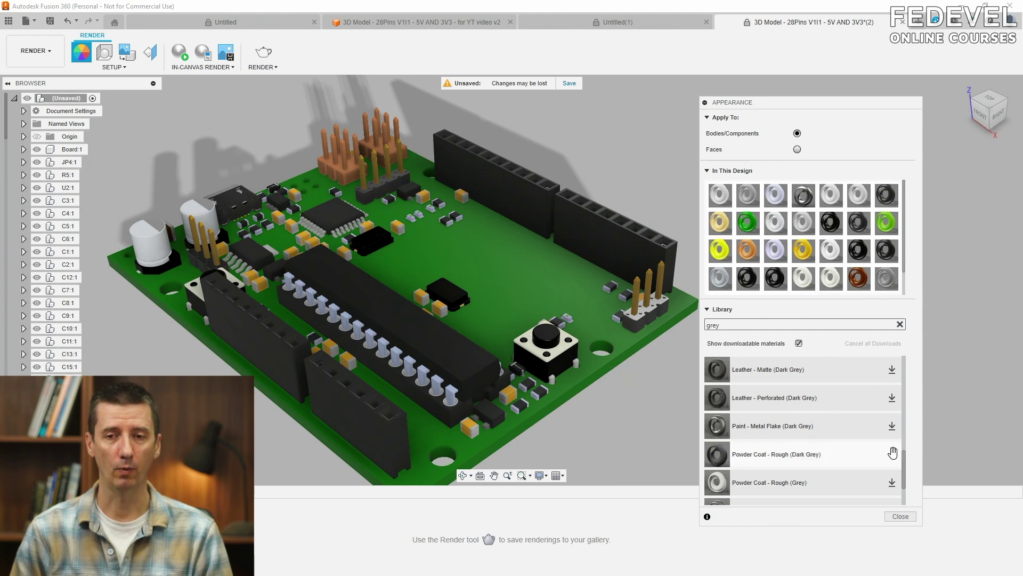
drag(896, 457, 345, 177)
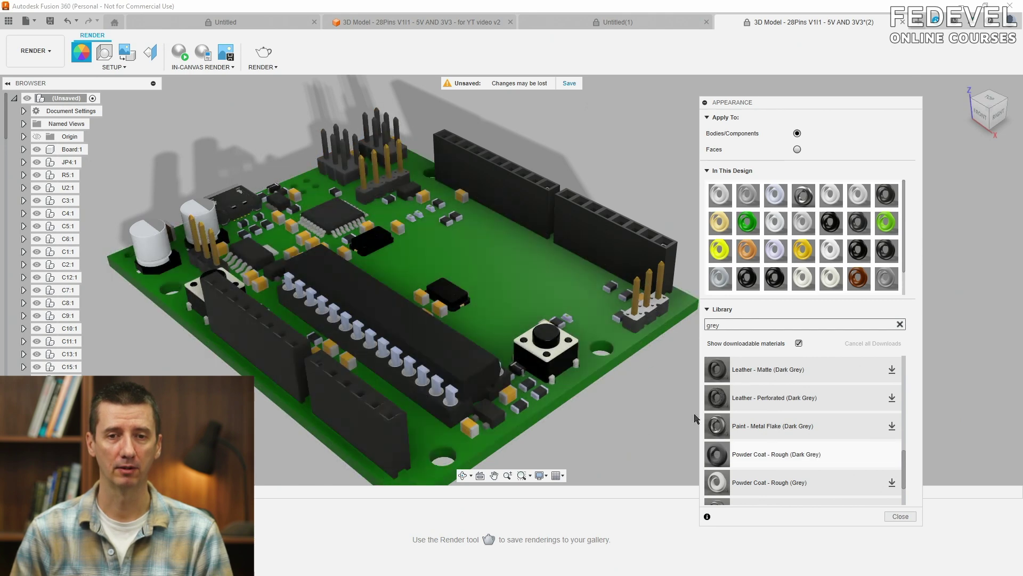
scroll(320, 175, down, 2)
scroll(321, 175, up, 4)
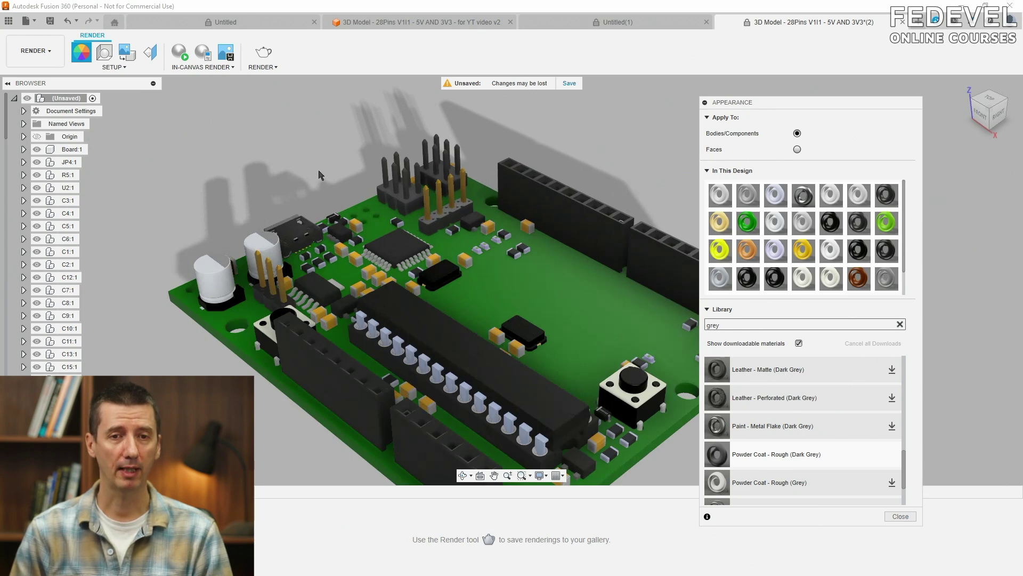
Search 'aluminiu' and apply Aluminum - Anodized Glossy (Grey) to the white capacitors, replacing their face appearances
drag(748, 323, 698, 323)
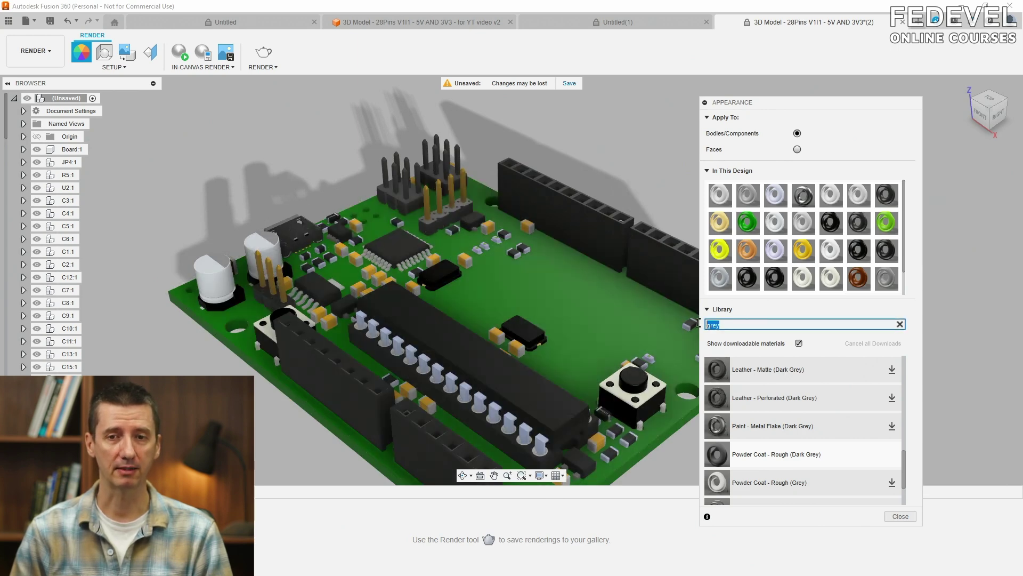
text(alumin)
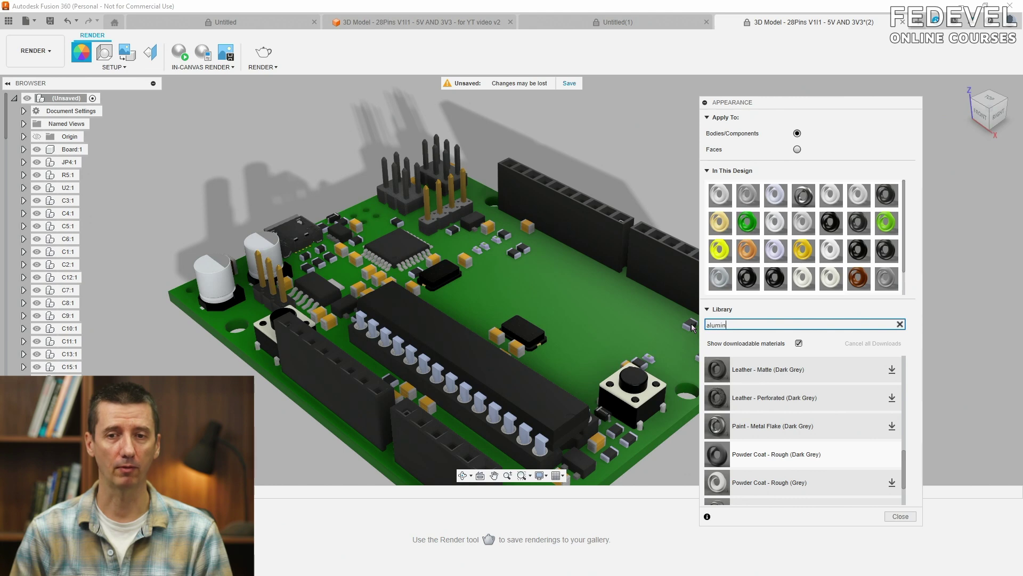
text(iu)
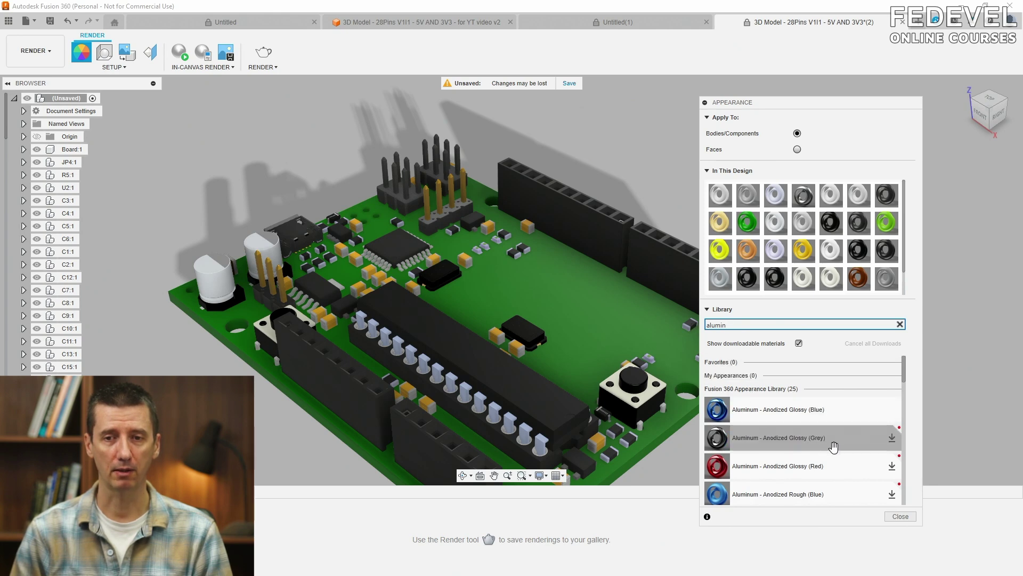
click(891, 437)
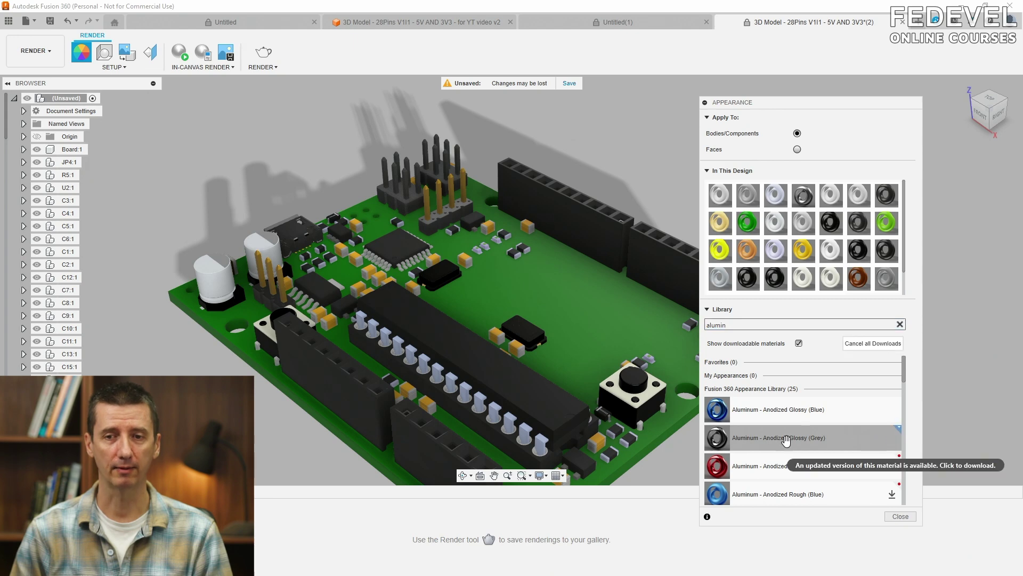
drag(720, 440, 213, 278)
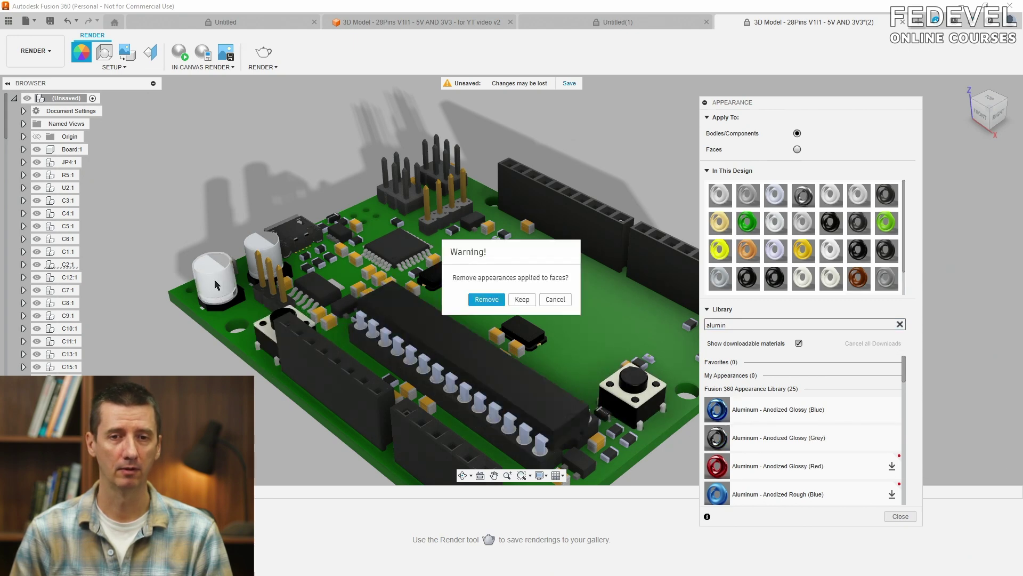
click(489, 300)
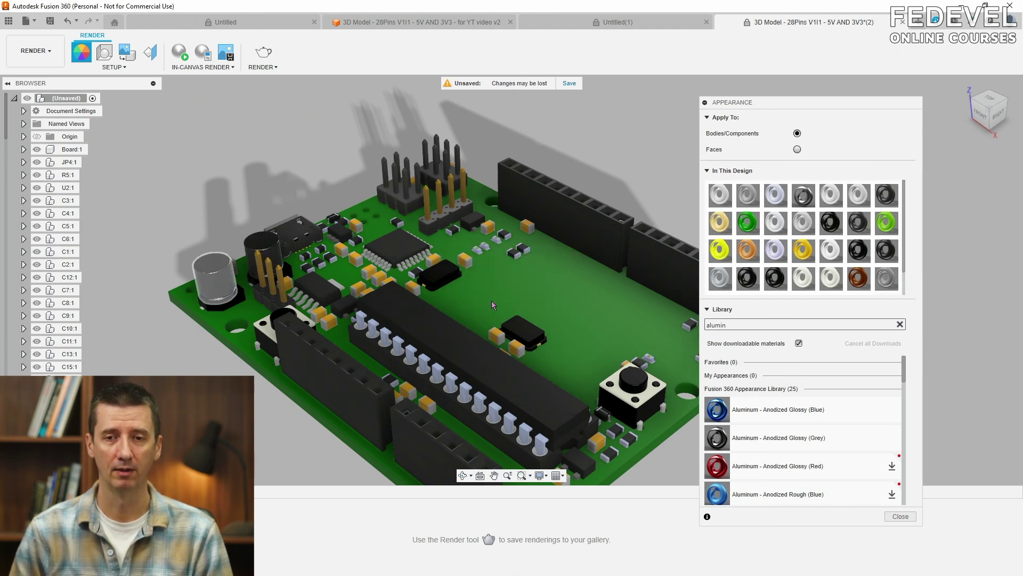
Download Aluminum - Polished, try it on the 28-pin chip, undo, and drag it over other chips
scroll(753, 485, down, 3)
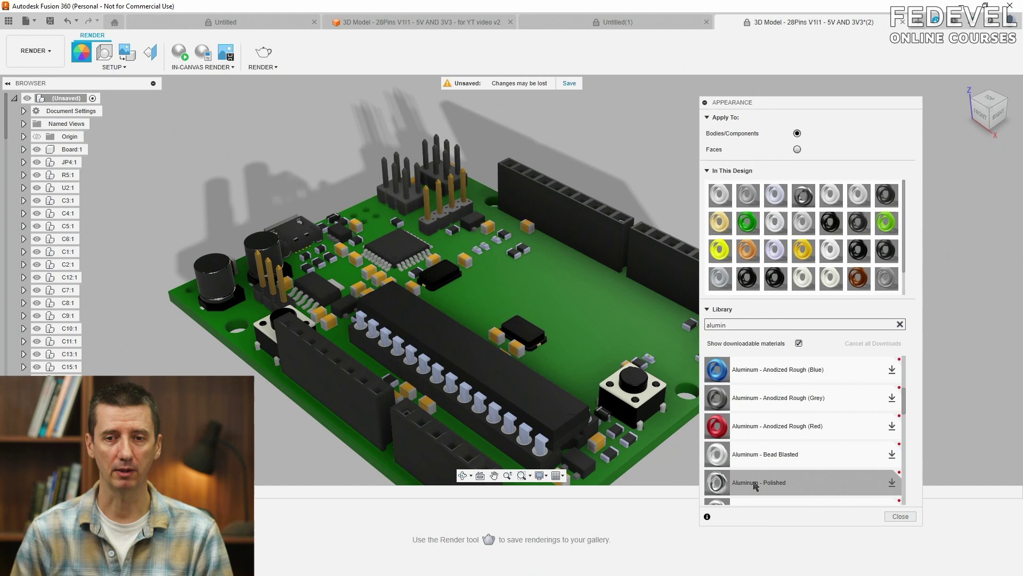
click(891, 485)
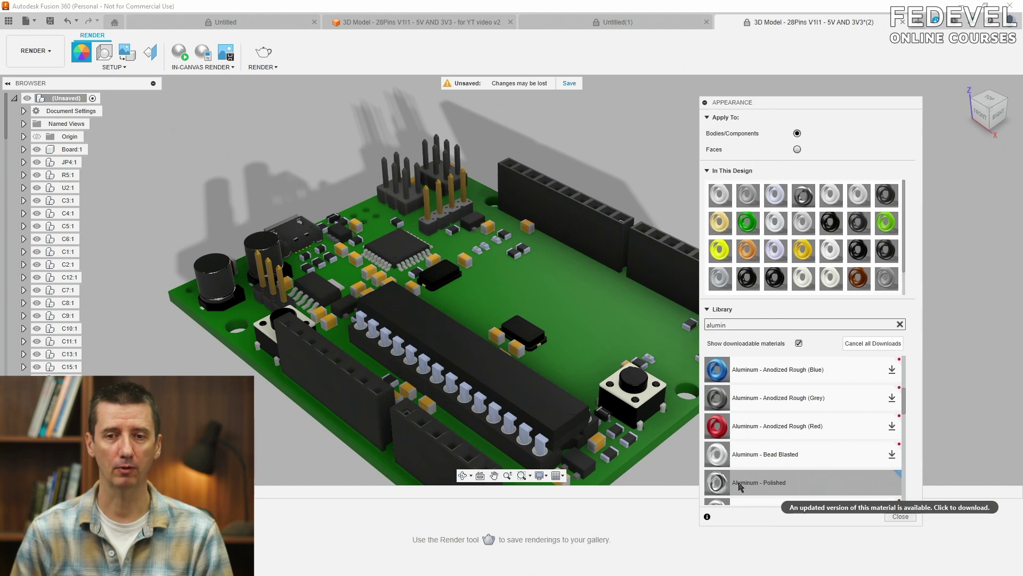
drag(740, 486, 494, 360)
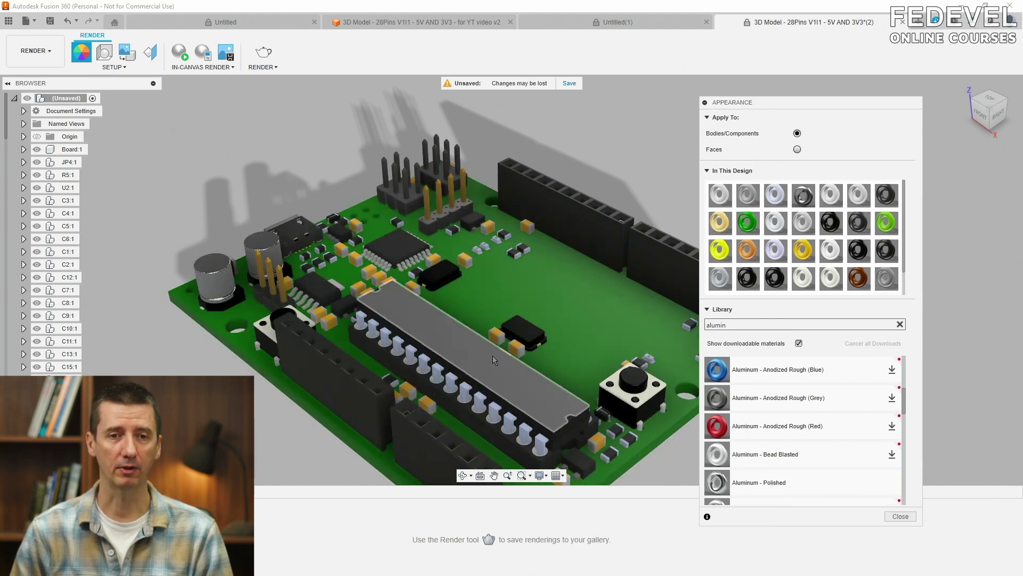
key(ctrl+z)
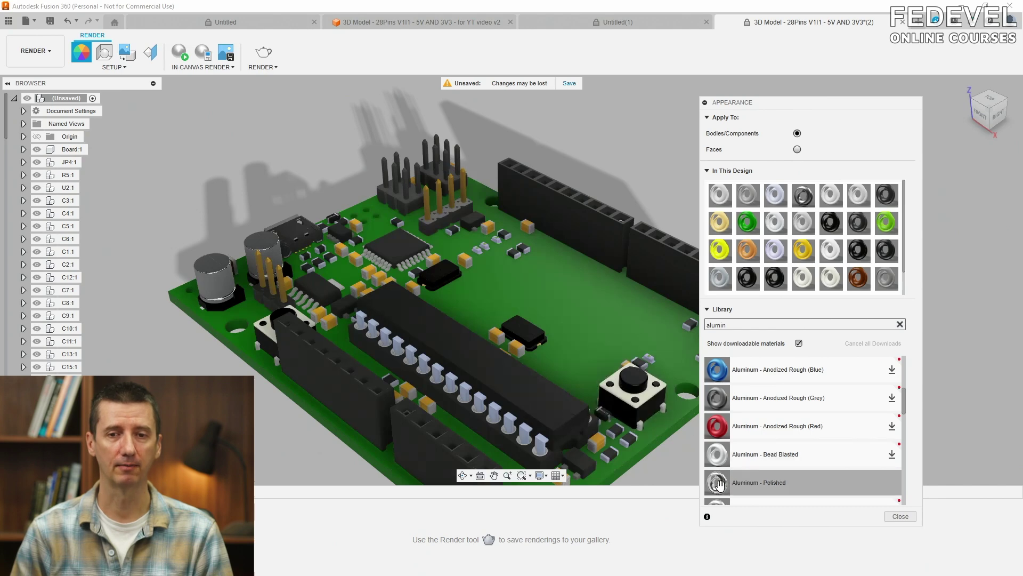
drag(741, 482, 405, 269)
Zoom in and apply Aluminum - Polished to the USB connector
drag(306, 231, 281, 240)
scroll(280, 240, up, 2)
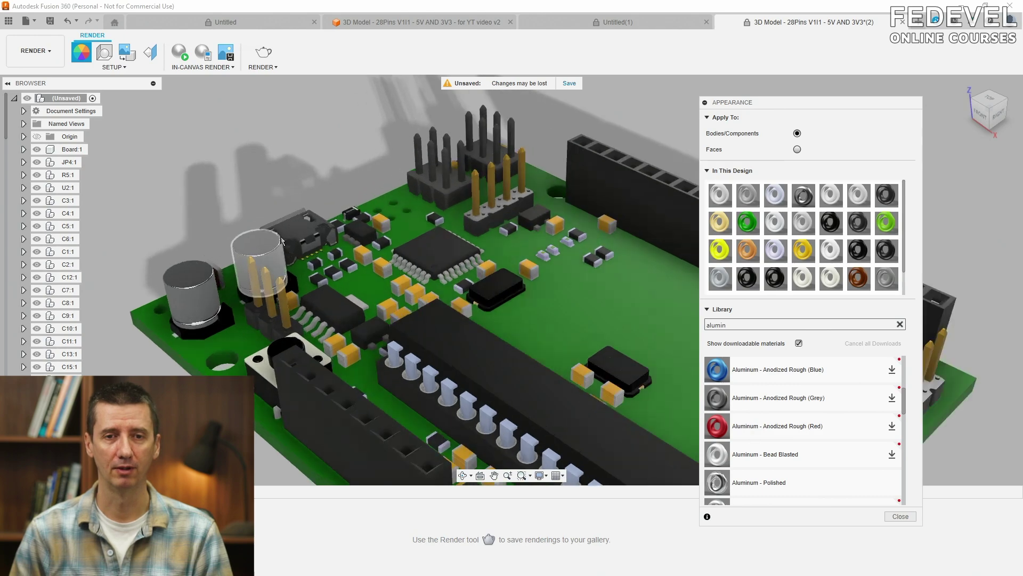
scroll(307, 233, up, 6)
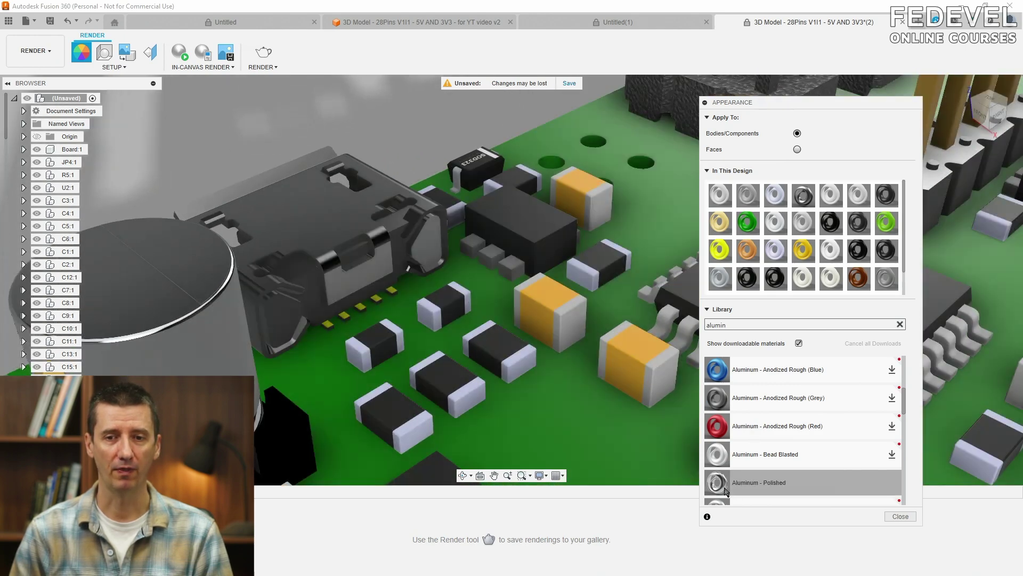
drag(717, 486, 316, 304)
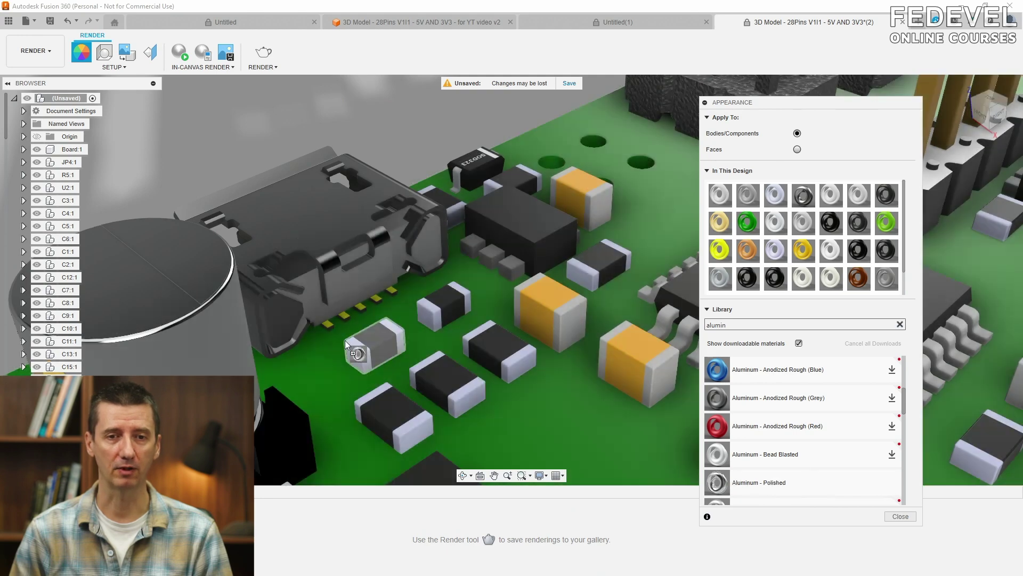
drag(716, 482, 276, 314)
drag(743, 479, 296, 265)
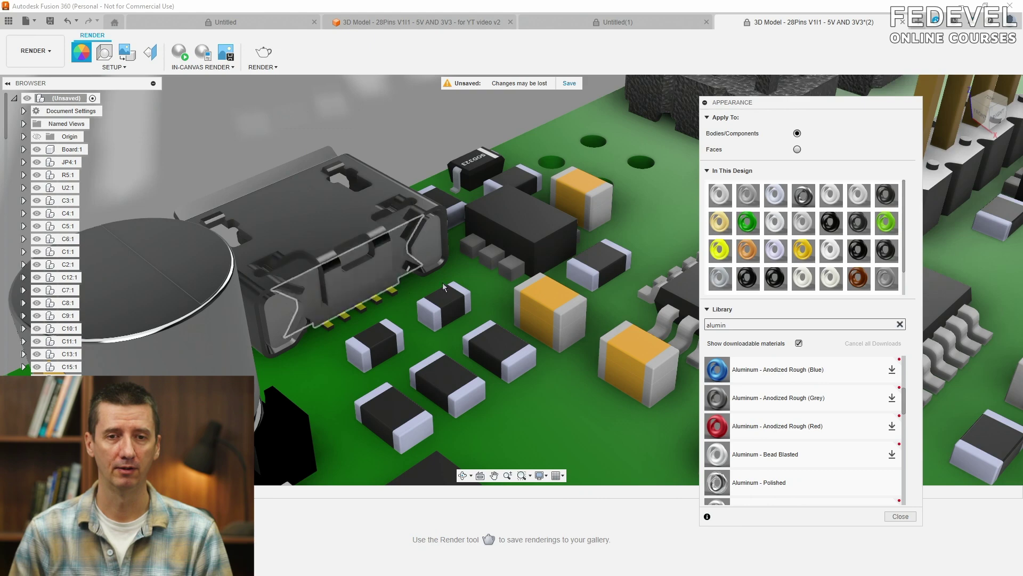
Orbit and zoom out to view the whole board again
scroll(443, 286, down, 3)
shift+middle_drag(443, 287, 258, 160)
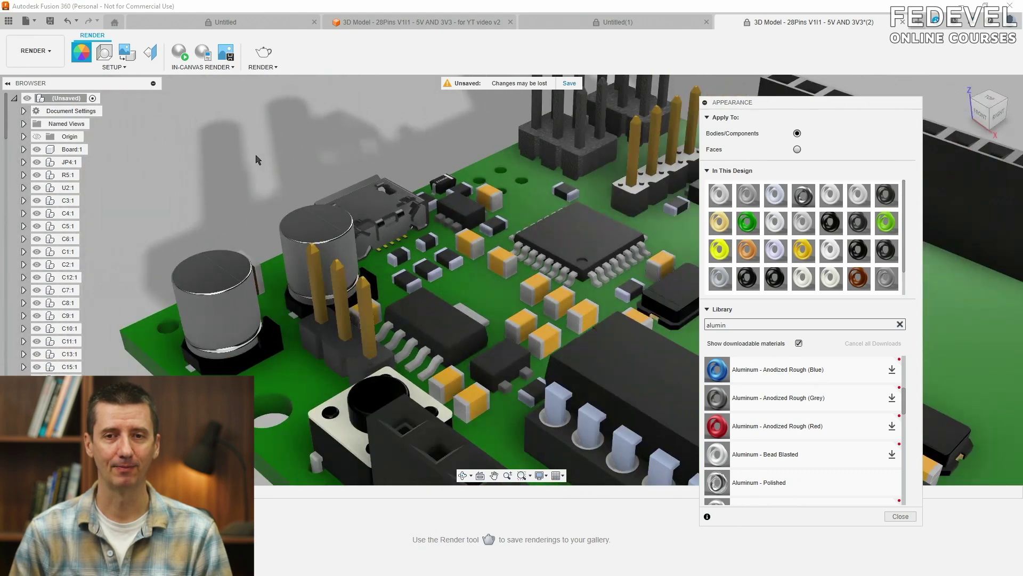
scroll(258, 160, down, 5)
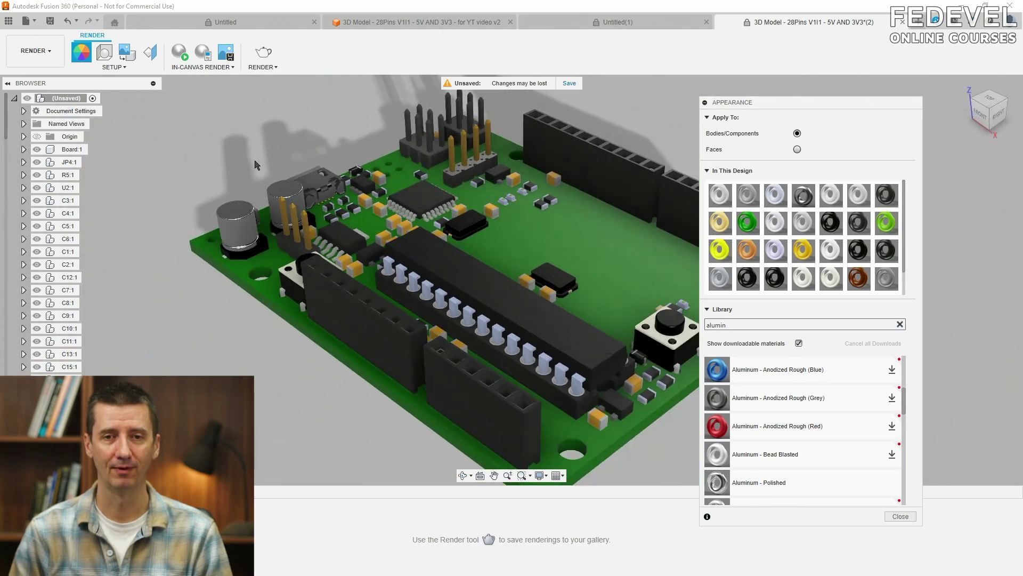
scroll(255, 165, down, 2)
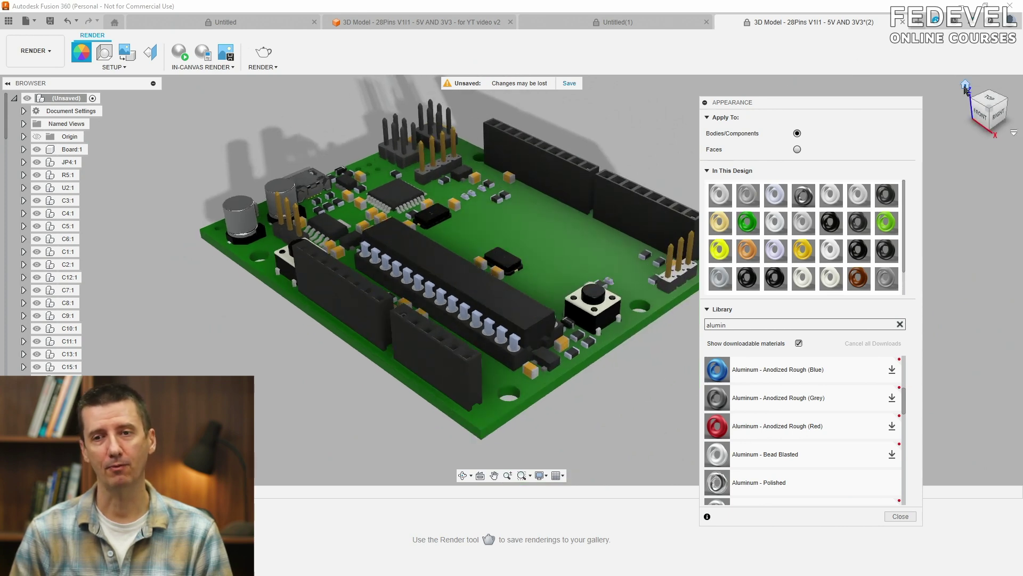
Return to the home view, search 'blu' and apply Plastic - Glossy (Blue) to the circuit board
click(966, 85)
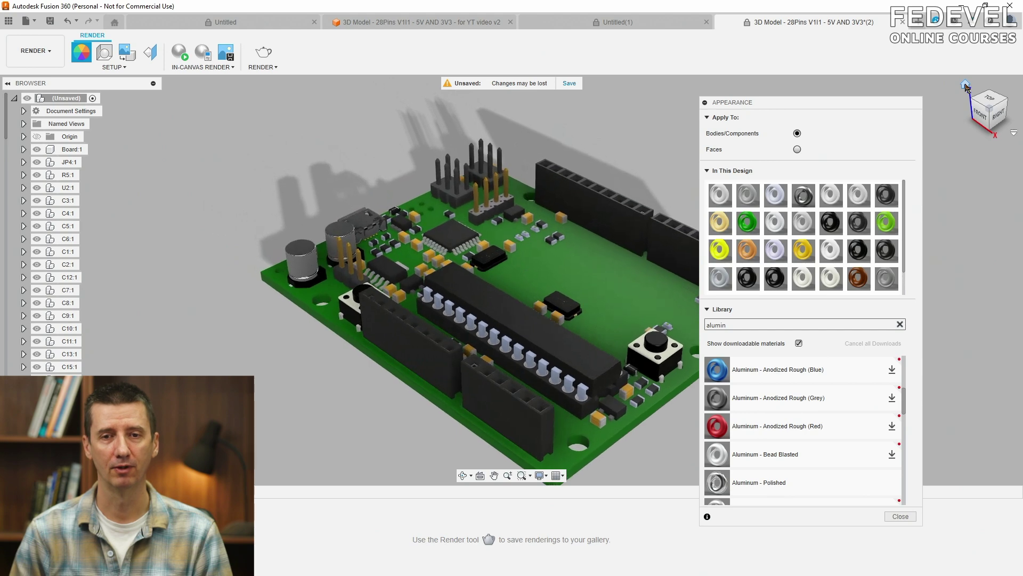
click(764, 323)
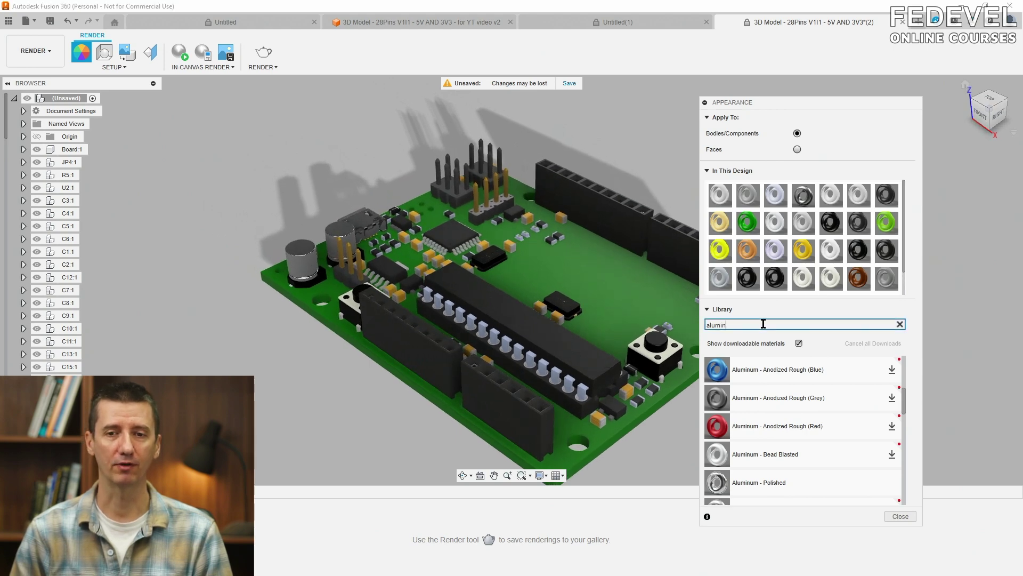
double_click(737, 323)
text(blue)
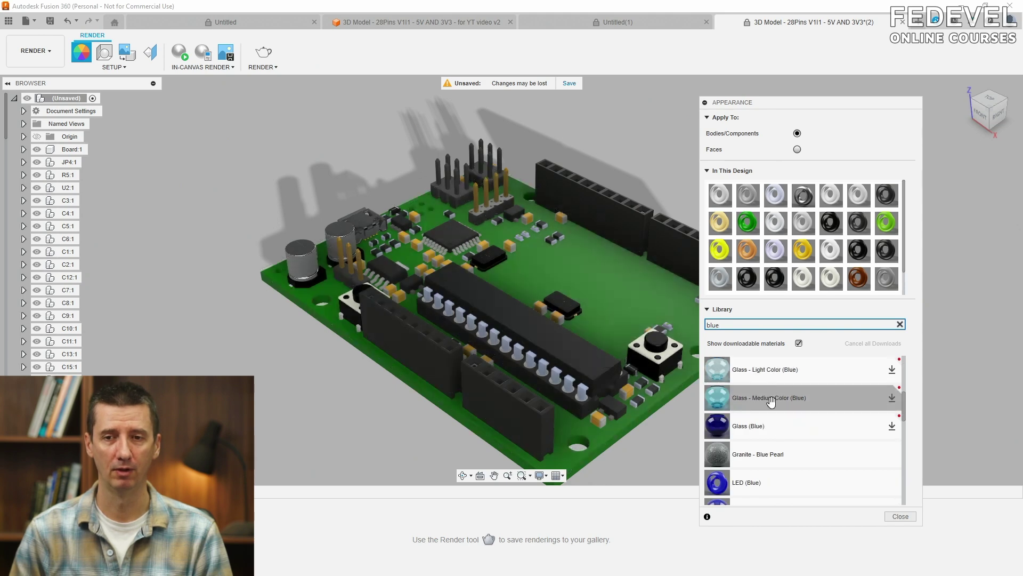
scroll(755, 425, down, 3)
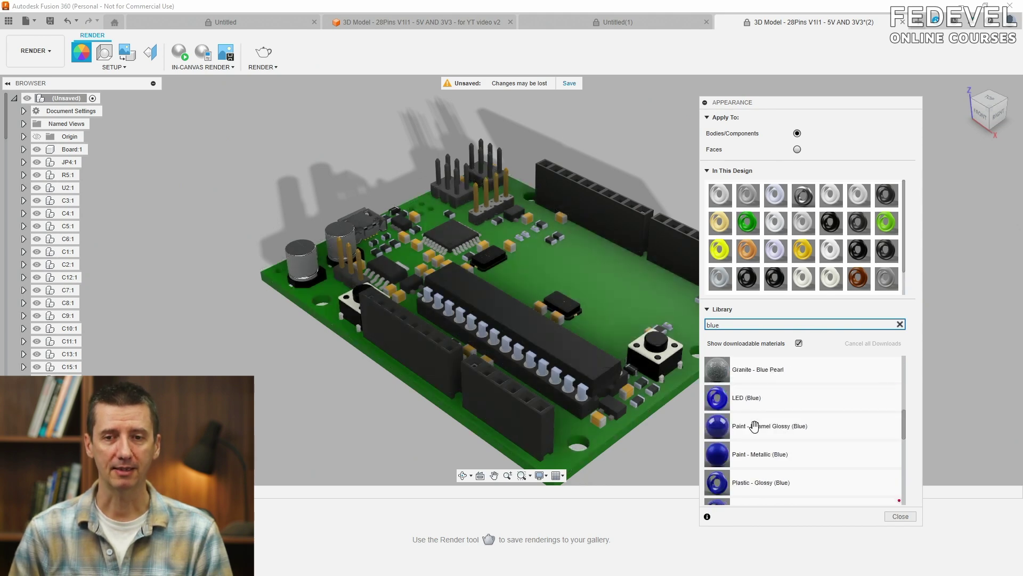
scroll(756, 427, down, 3)
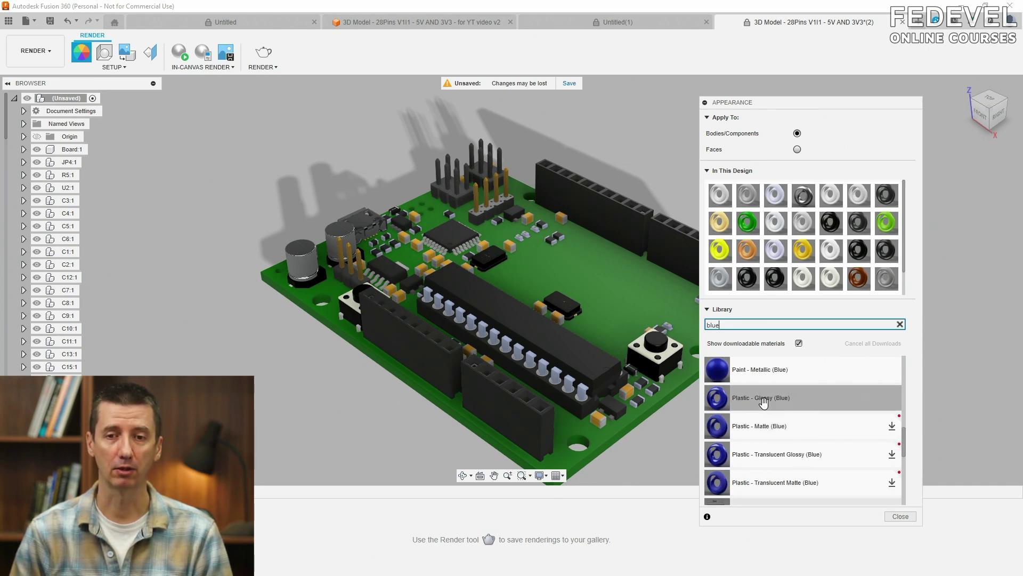
drag(764, 403, 617, 323)
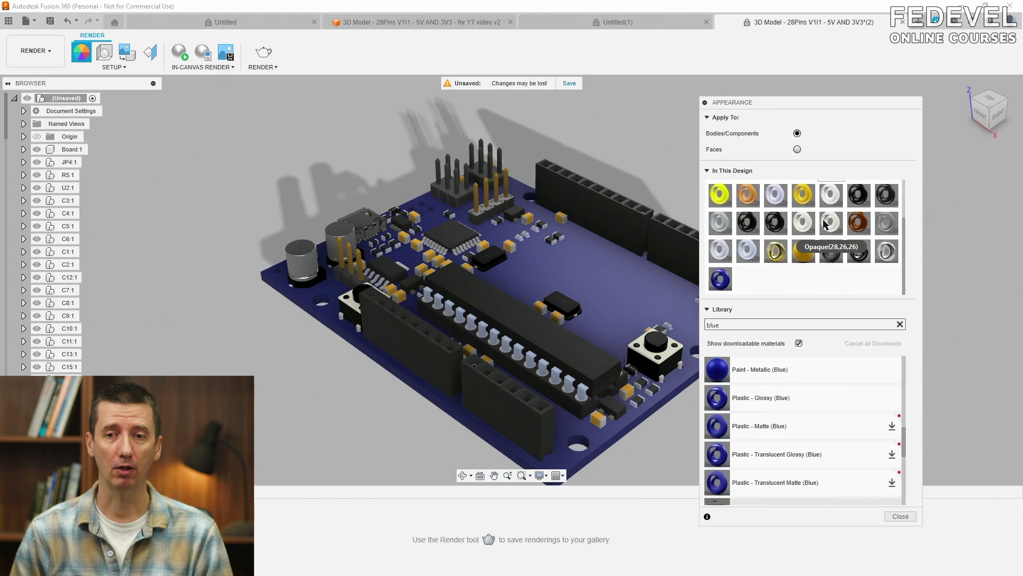
In the advanced editor for Plastic - Glossy (Blue), set Reflectance to 0 and Roughness to 1
right_click(719, 282)
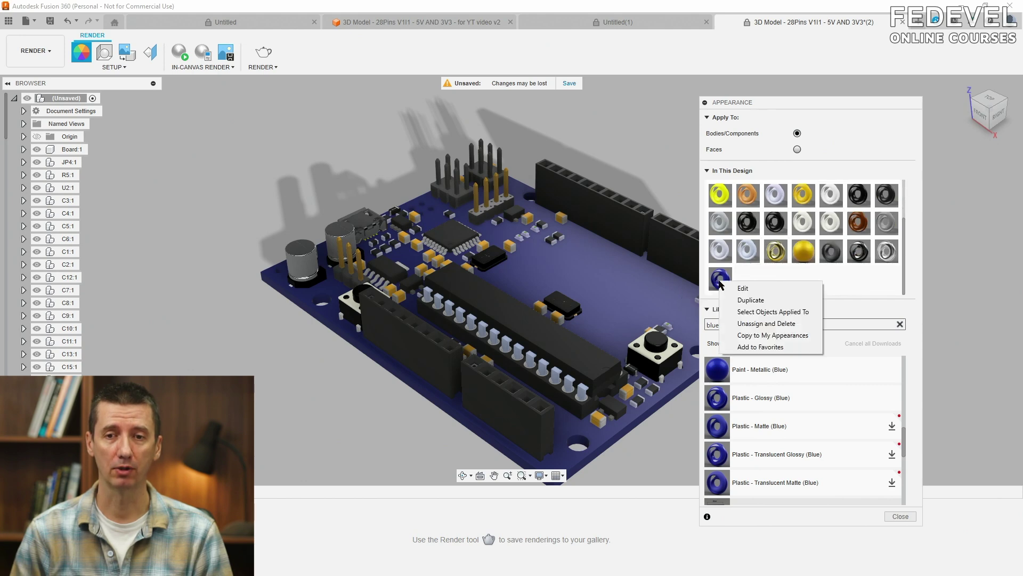
click(740, 289)
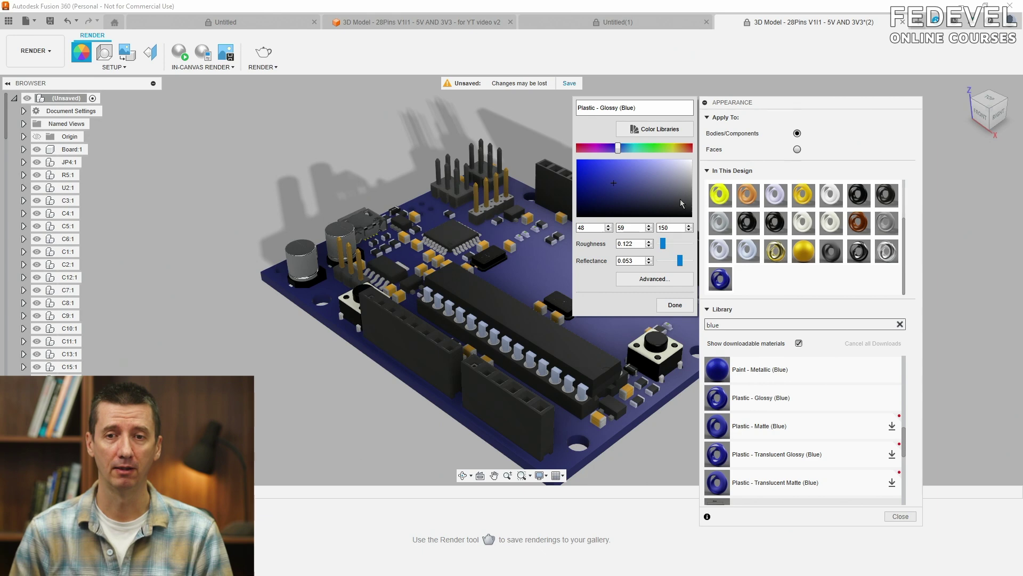
click(651, 280)
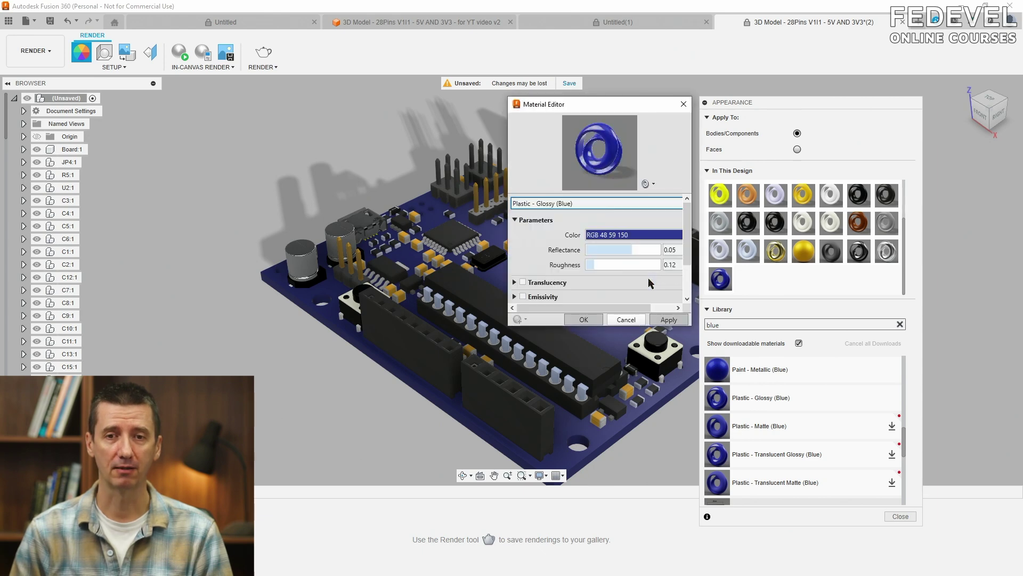
drag(586, 104, 179, 140)
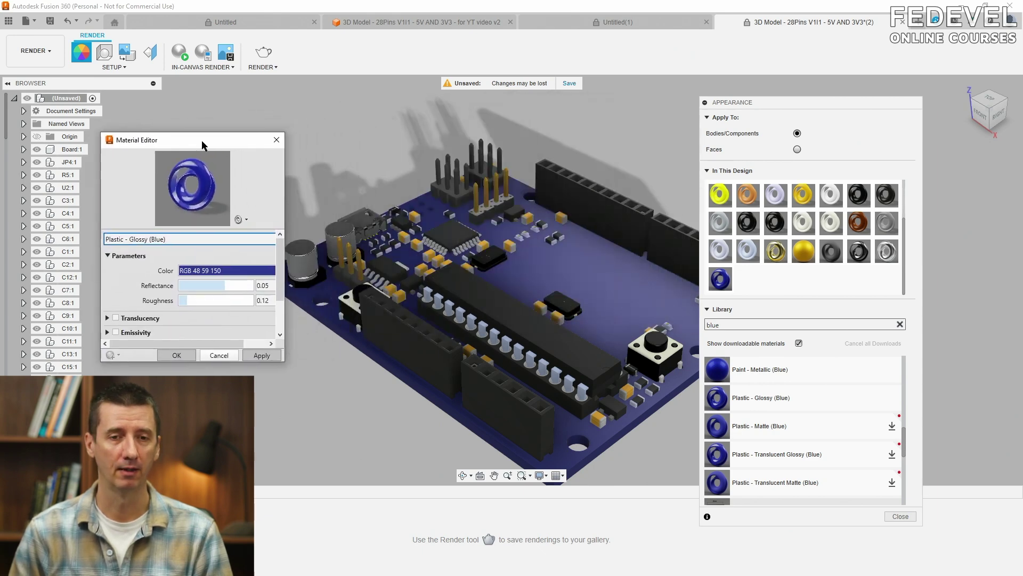
drag(223, 286, 160, 284)
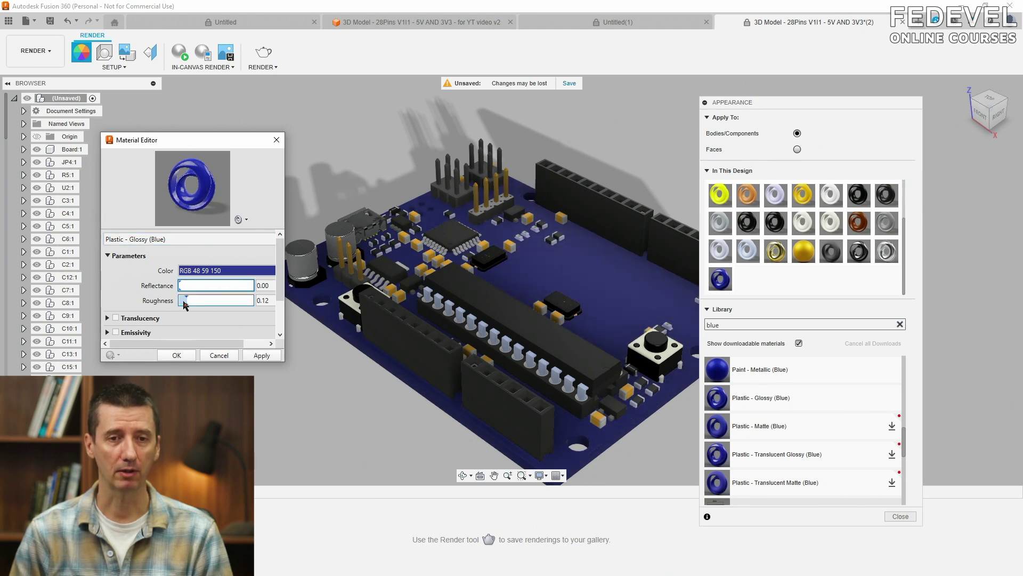
drag(185, 301, 251, 307)
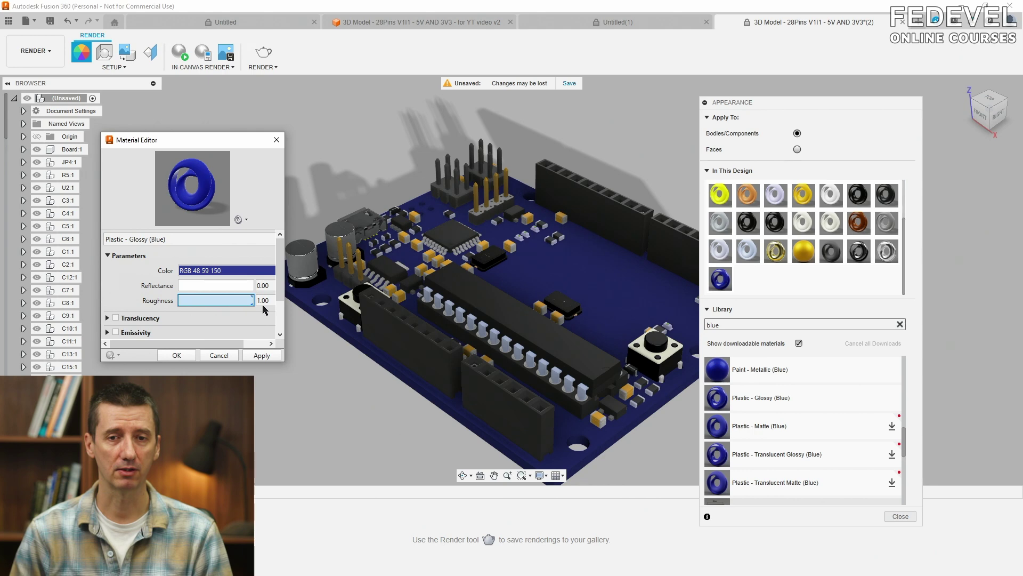
Set the appearance colour to a medium blue, RGB 39 95 179 (#275fb3)
click(231, 272)
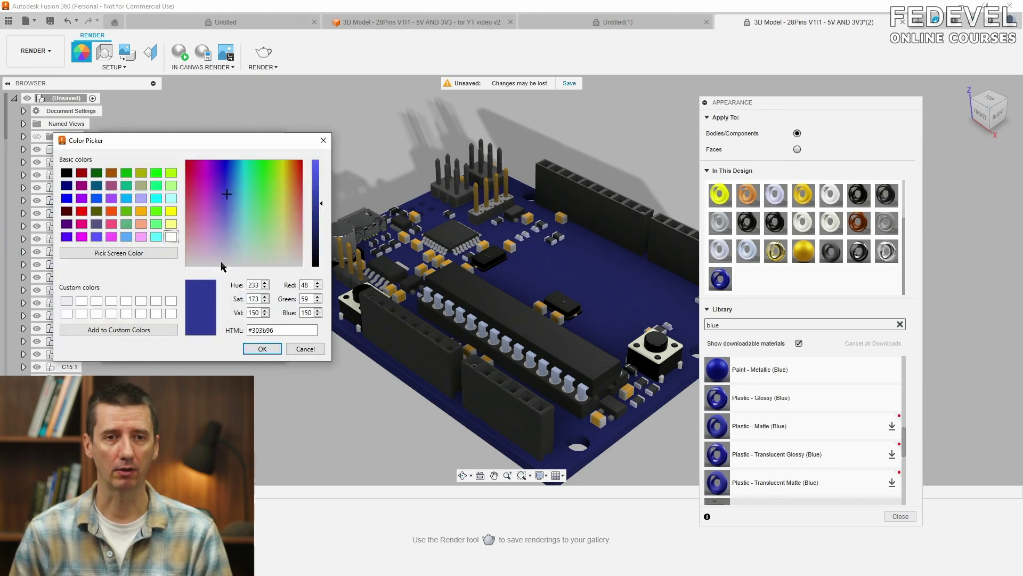
click(96, 198)
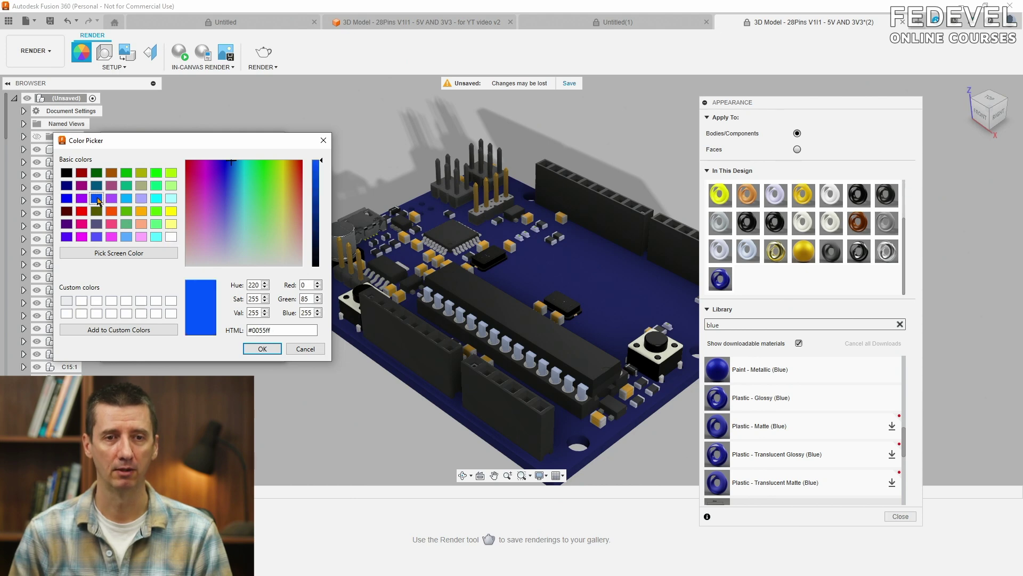
click(264, 349)
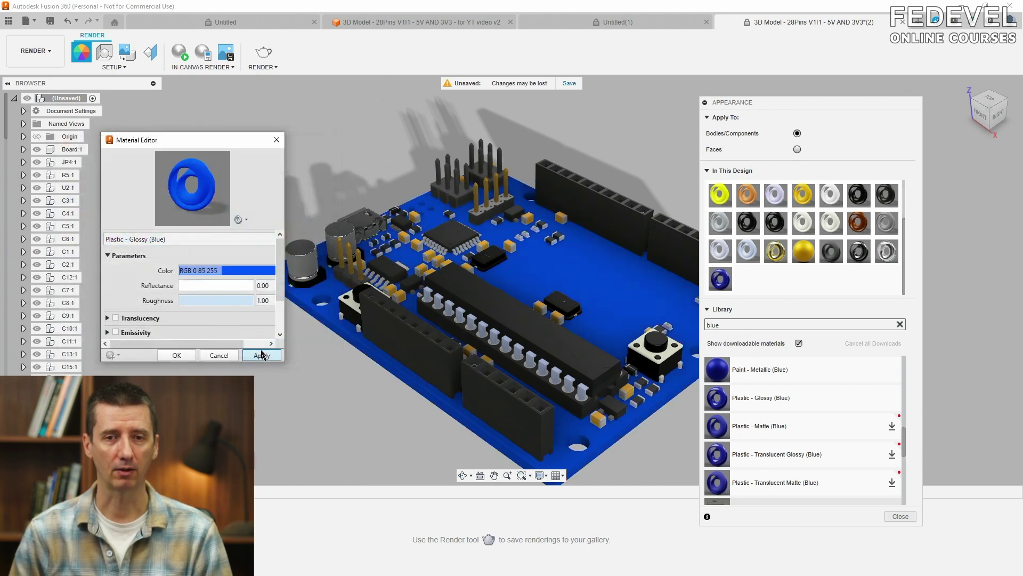
click(223, 272)
click(209, 273)
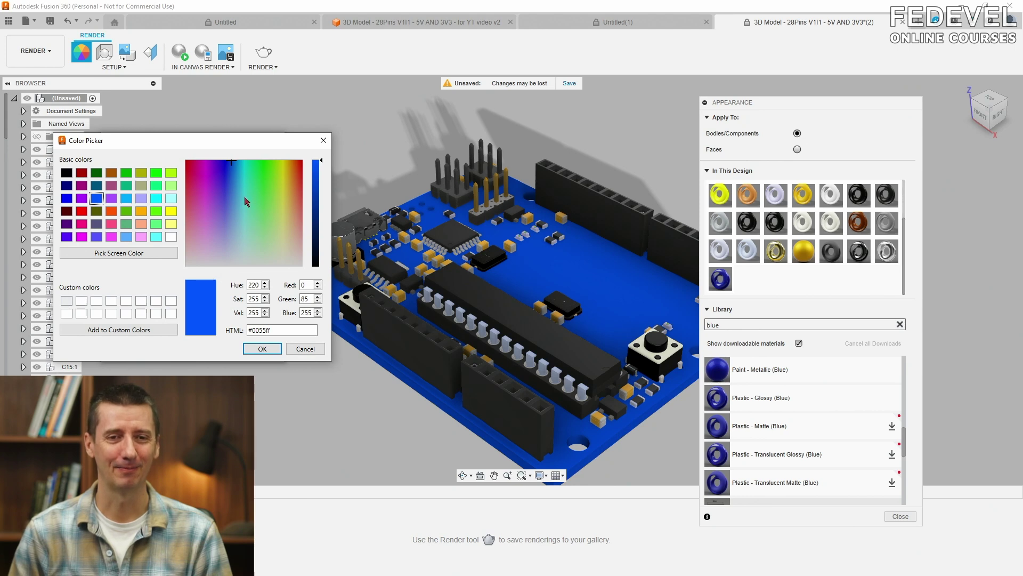
drag(231, 161, 232, 184)
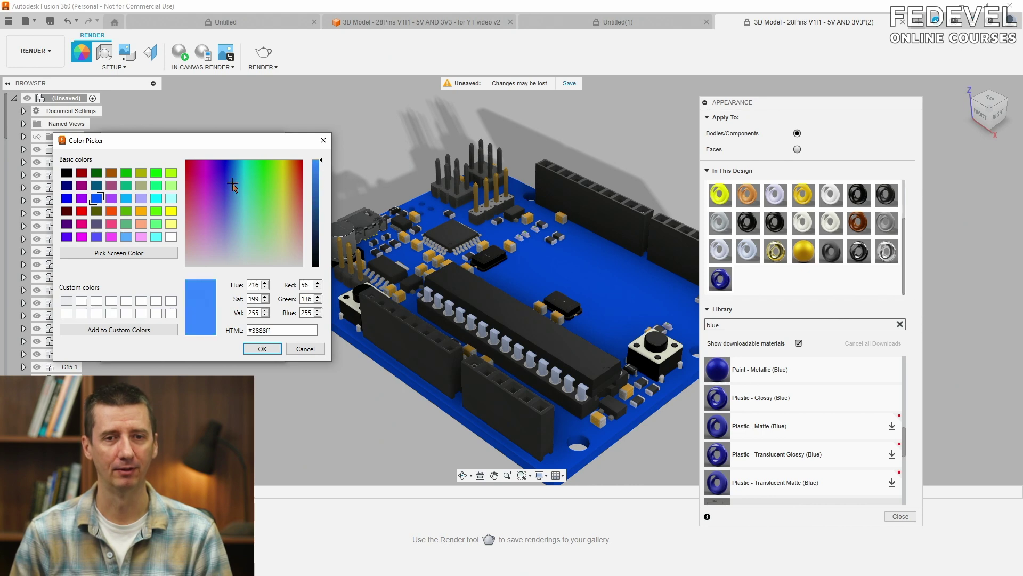
click(321, 171)
drag(321, 172, 321, 196)
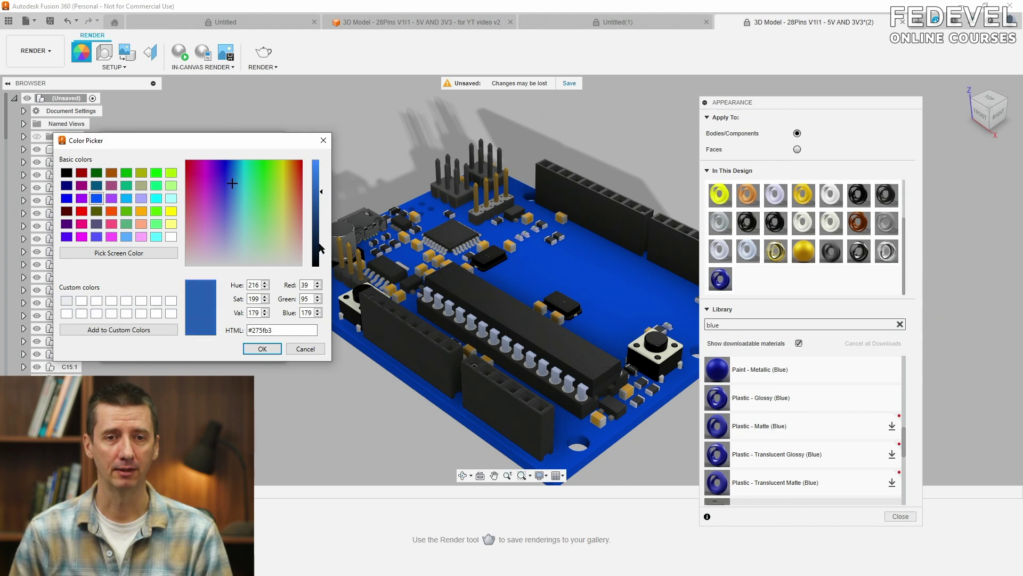
click(262, 349)
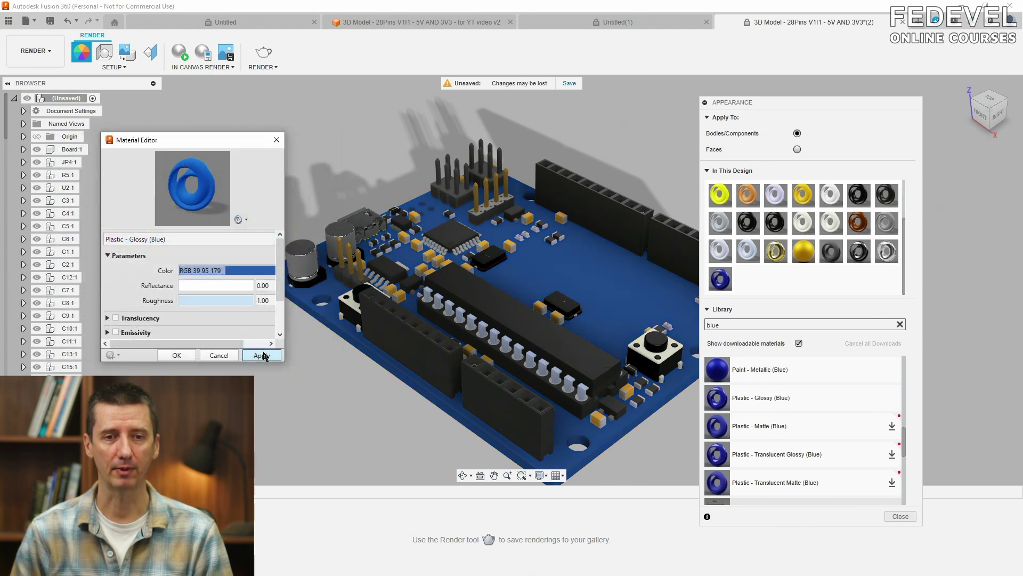
Apply the edited material, zoom out slightly, and close the Appearance panel
click(176, 356)
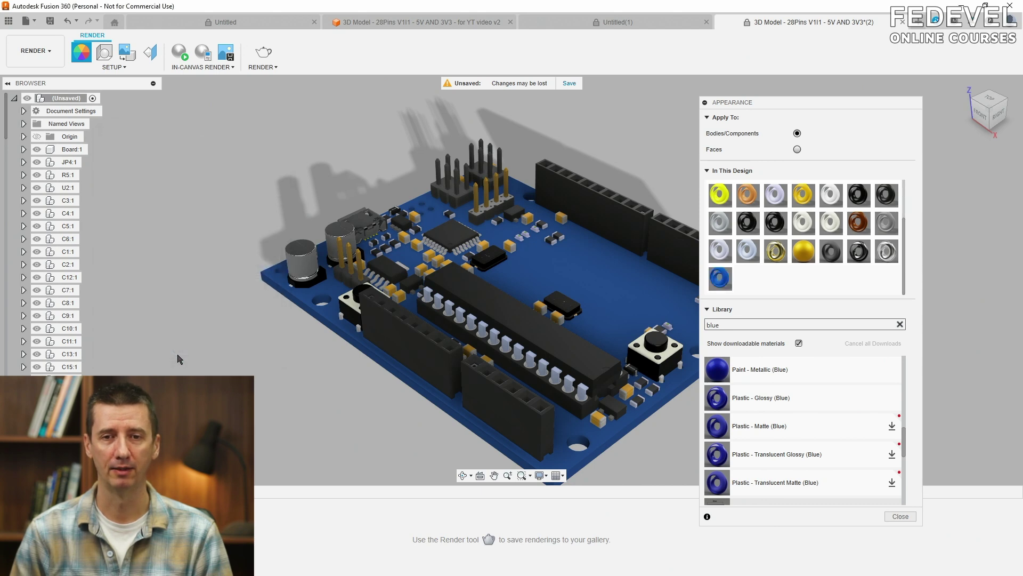
scroll(498, 269, down, 3)
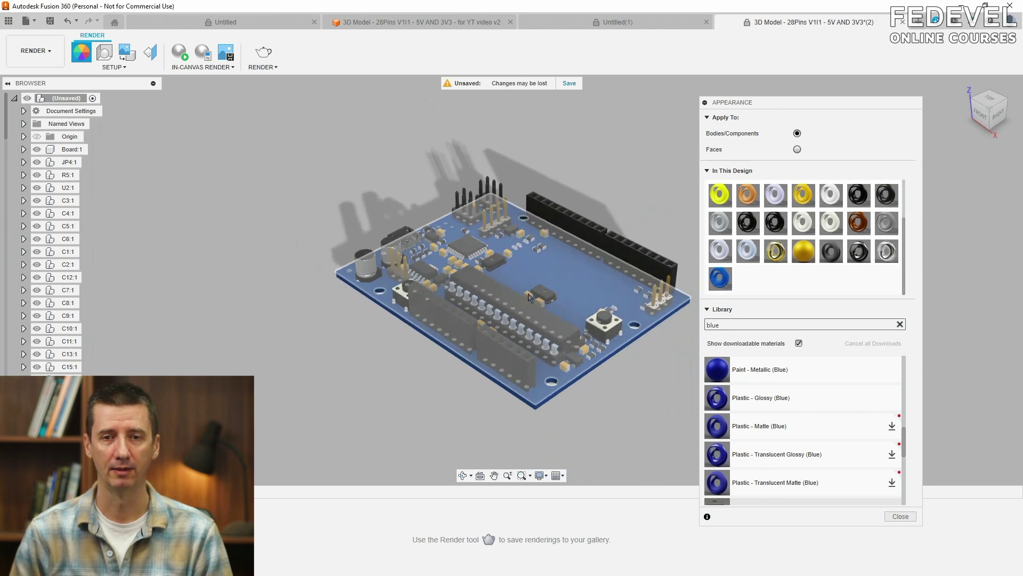
click(901, 516)
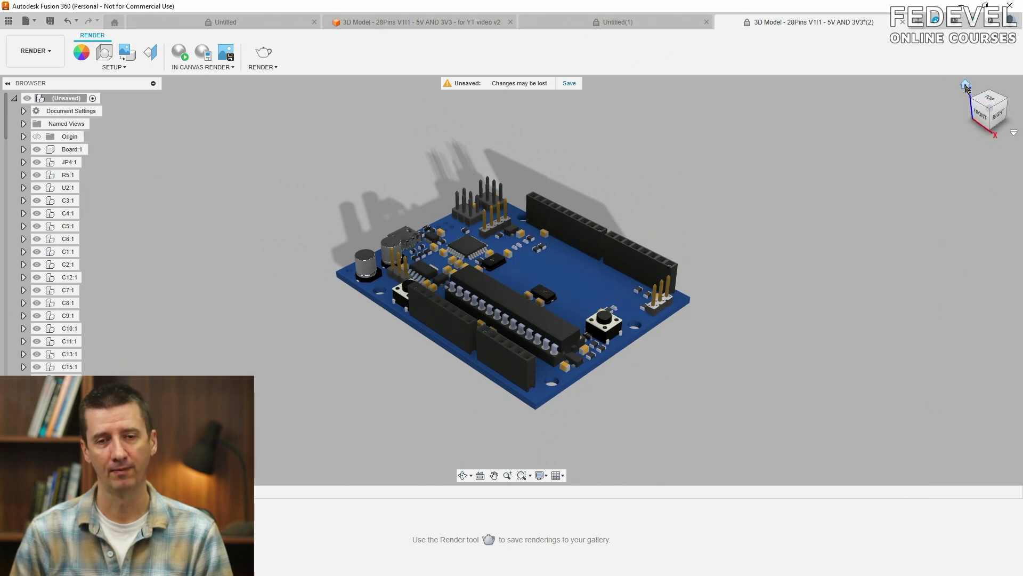
In Scene Settings, uncheck Ground Plane, then reset the view to Home and zoom out
click(105, 54)
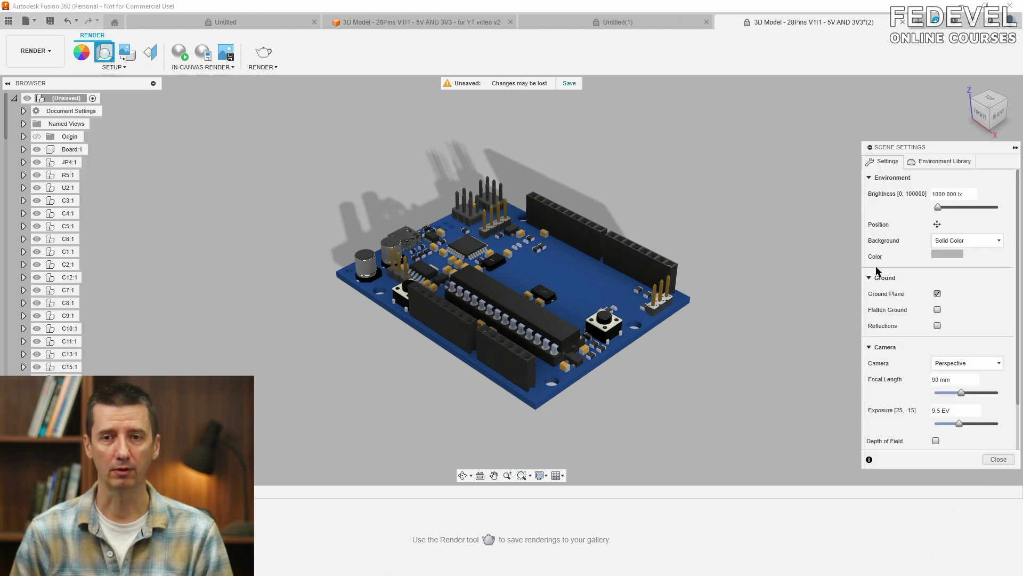
click(937, 294)
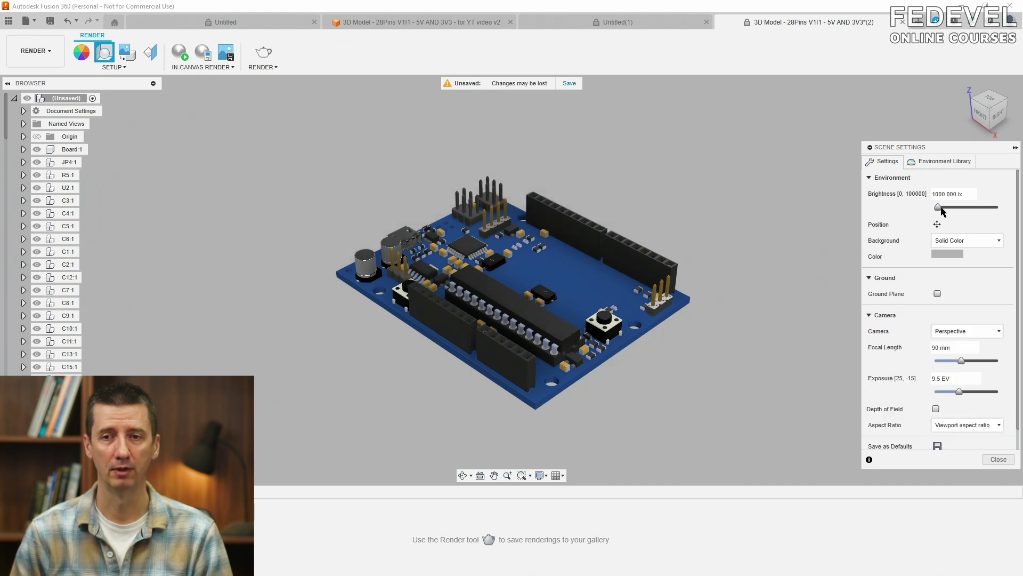
drag(941, 209, 939, 210)
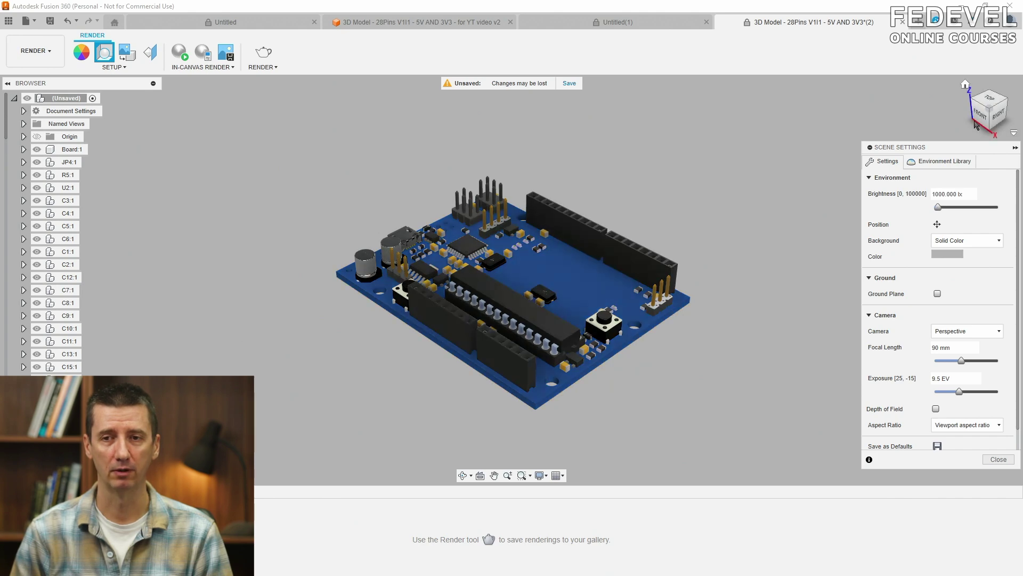
click(1006, 102)
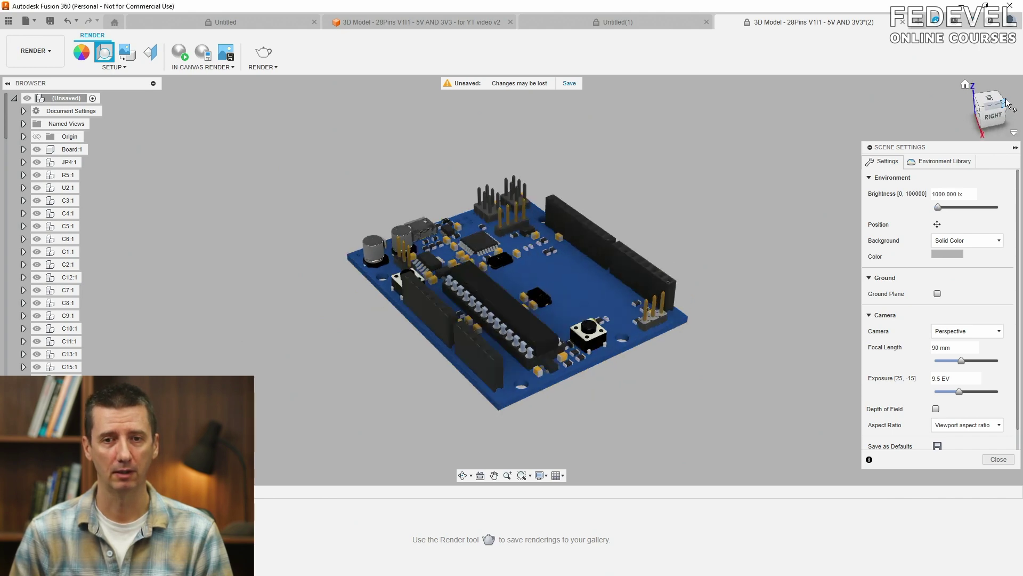
click(967, 85)
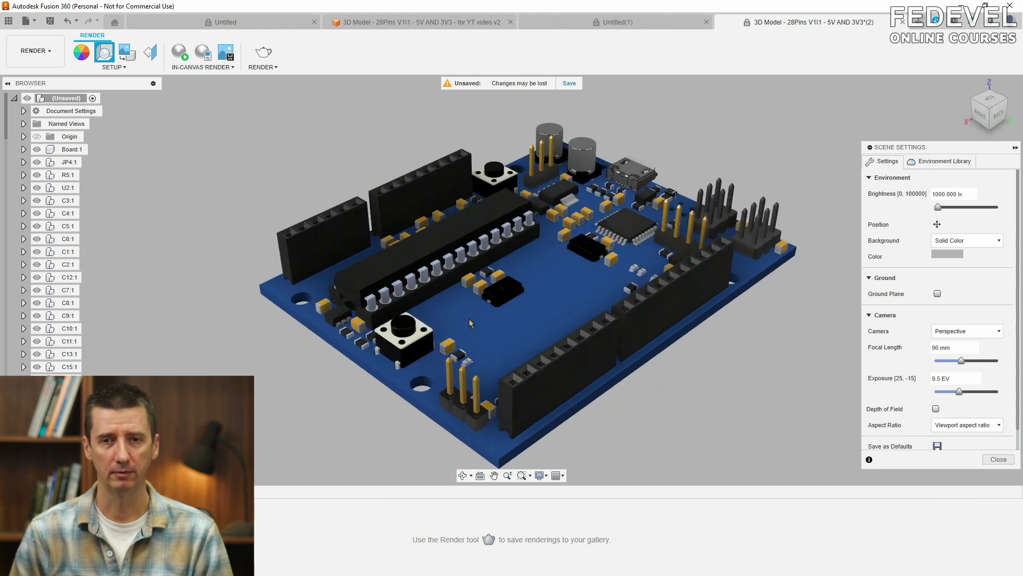
scroll(469, 324, down, 1)
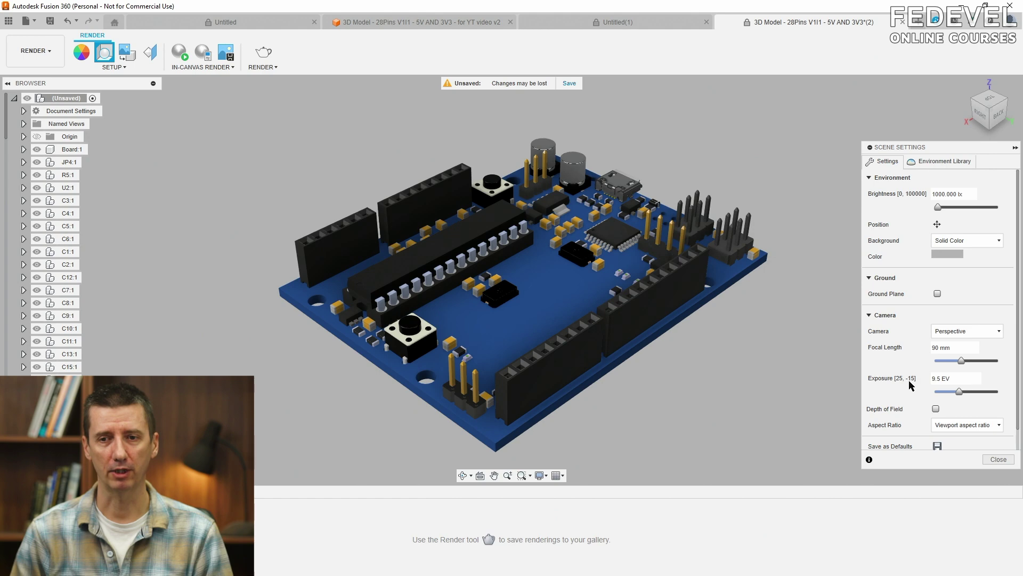
Try Cool Light, Grid Light, Rim Highlights and Sharp Highlights, then apply Soft Light and close
click(933, 162)
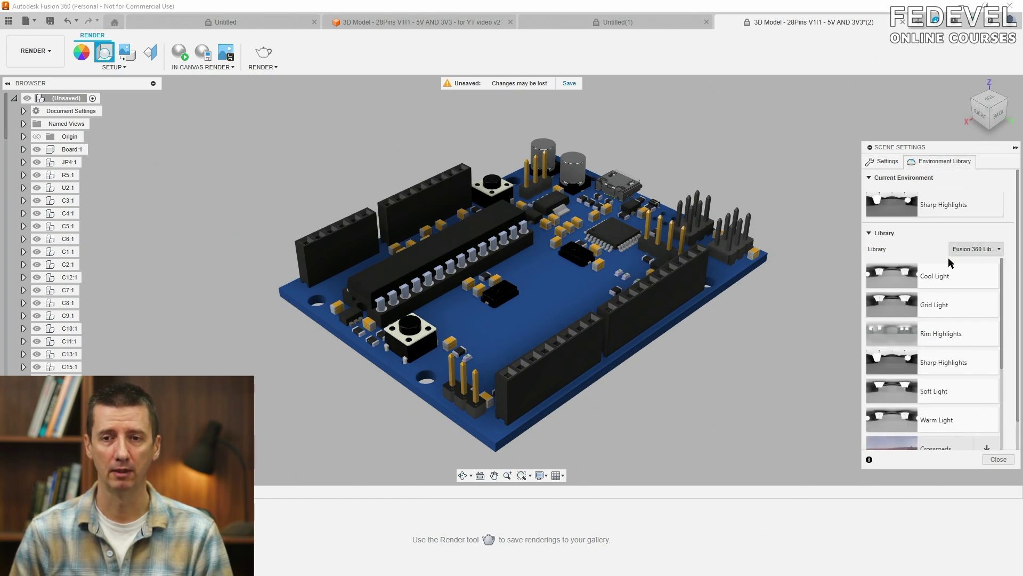
double_click(944, 279)
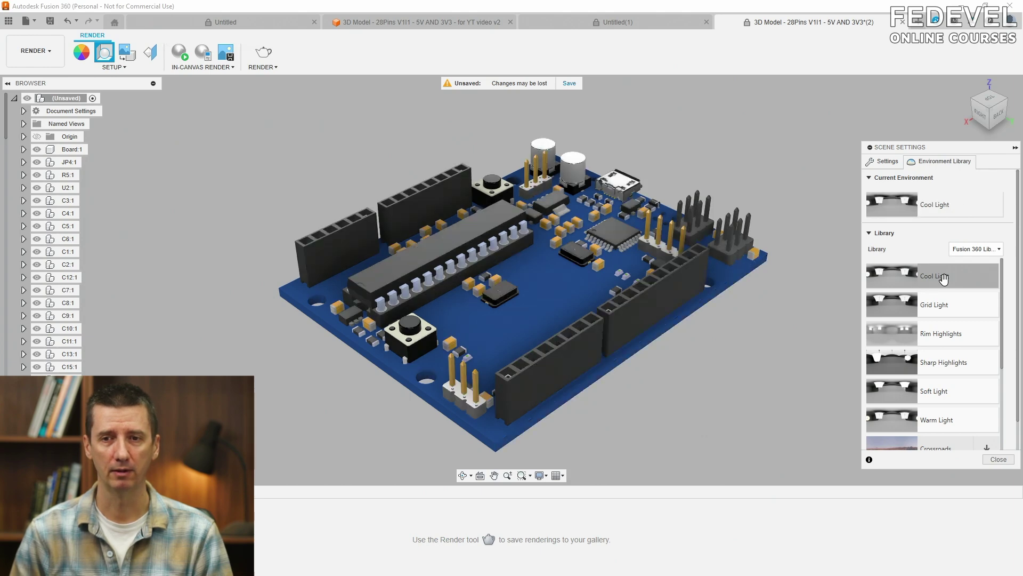
double_click(940, 302)
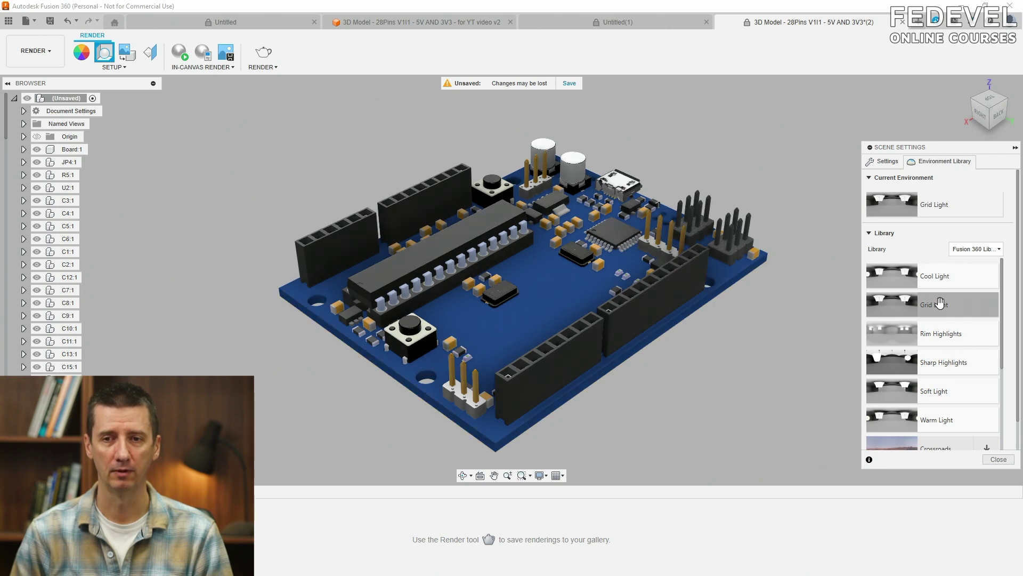
double_click(940, 333)
double_click(940, 363)
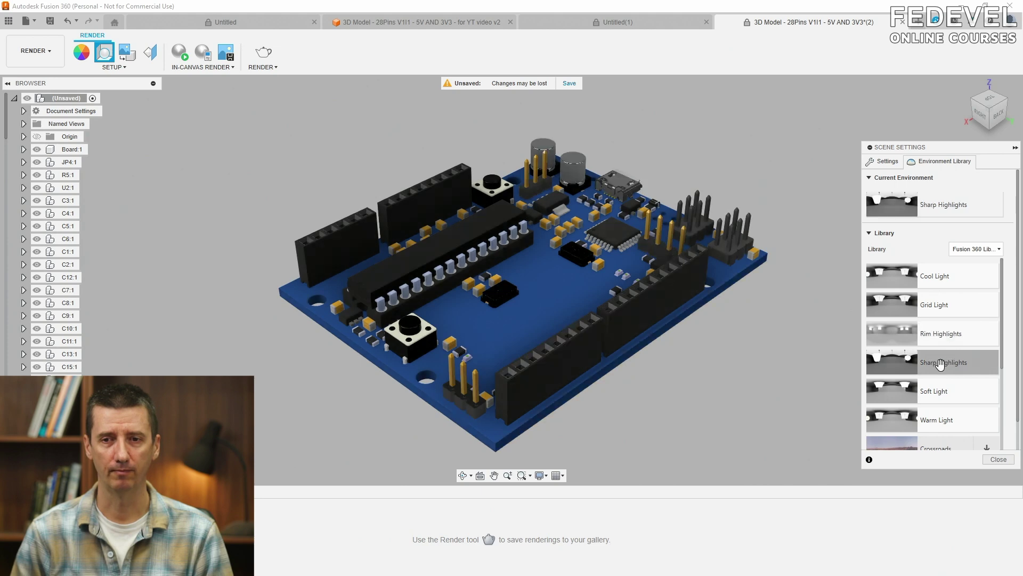
double_click(939, 393)
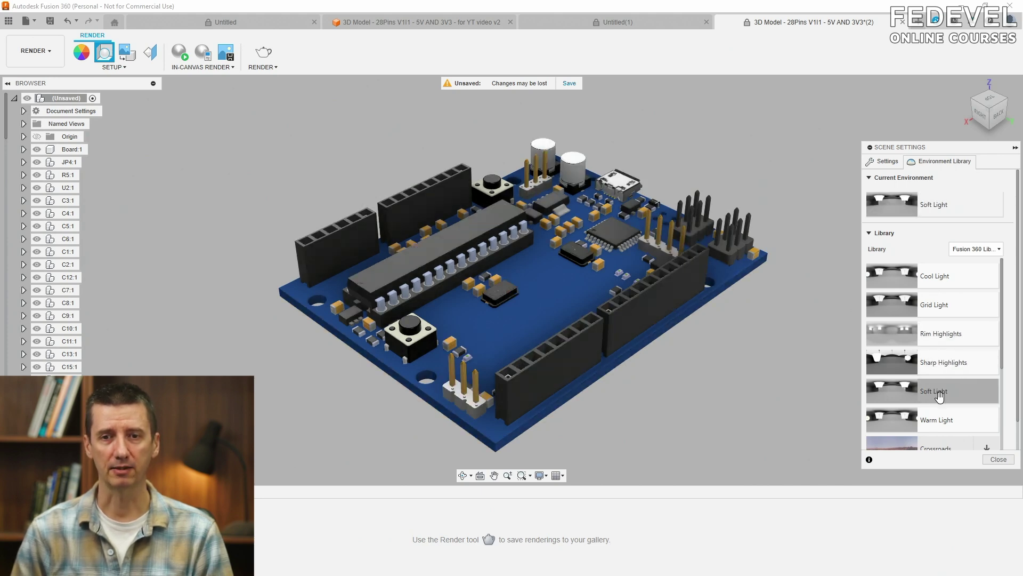
click(998, 460)
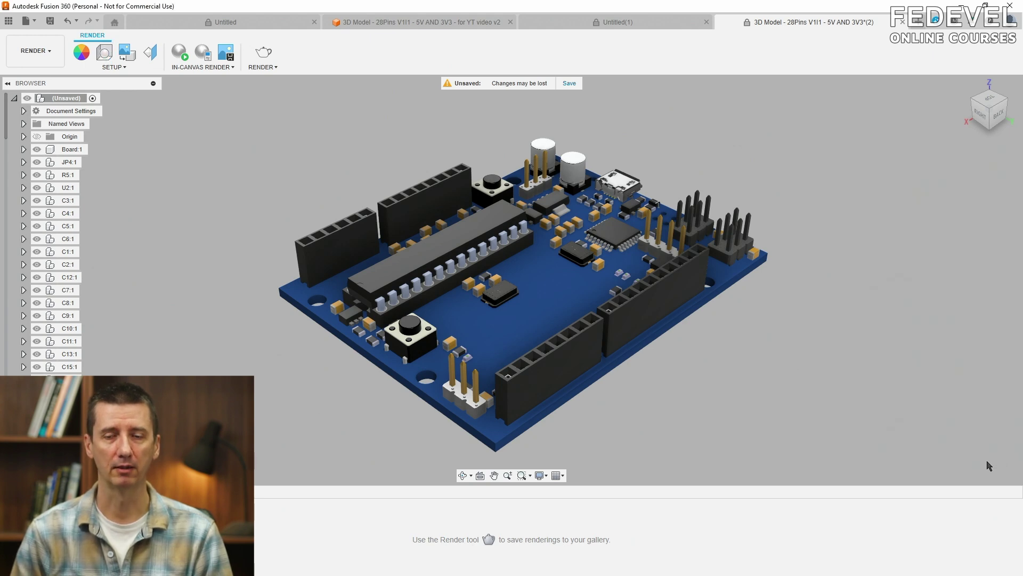
Save the design to Admin Project with ' - YT video' appended to its default name
click(265, 53)
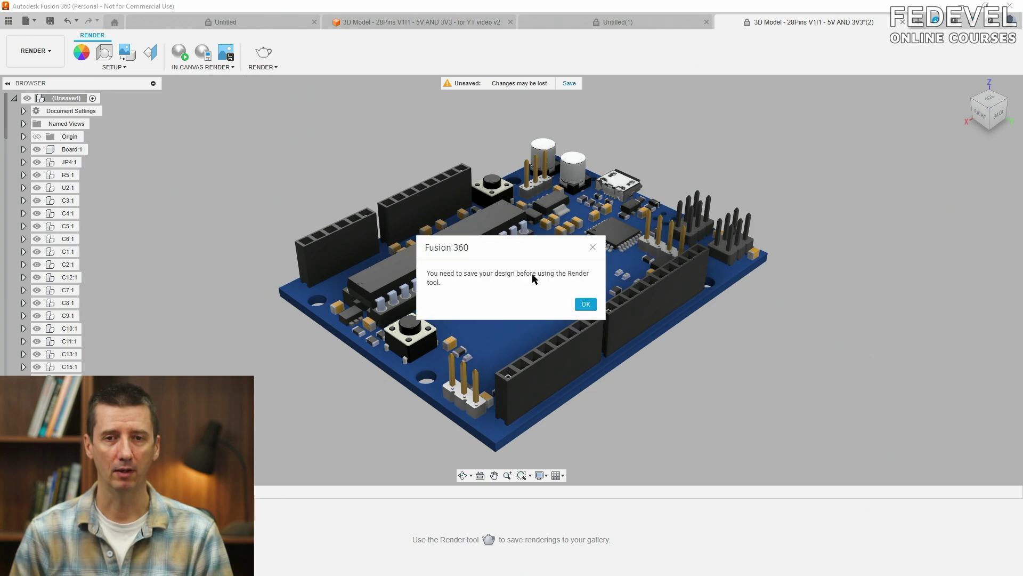
click(586, 305)
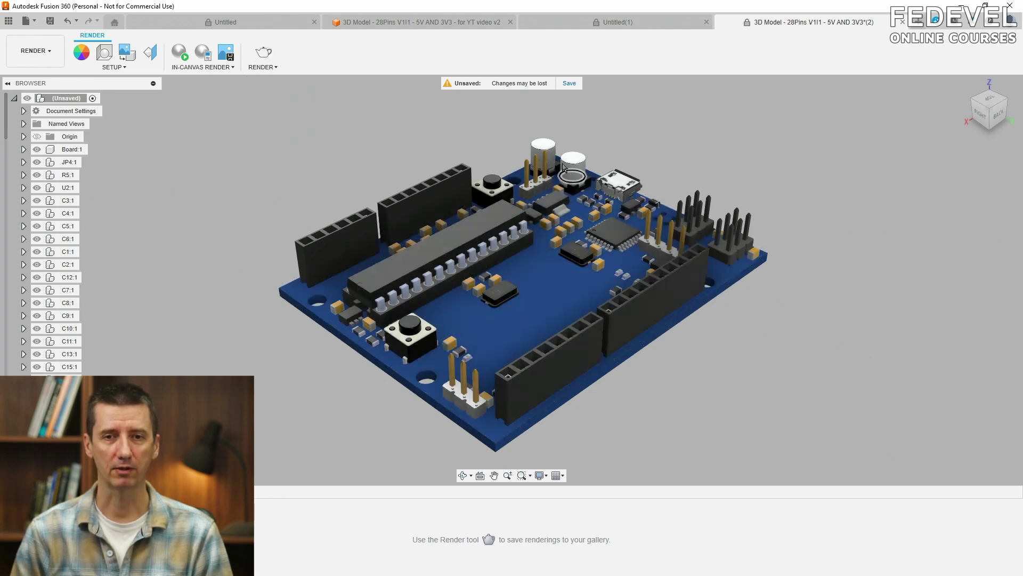
click(569, 84)
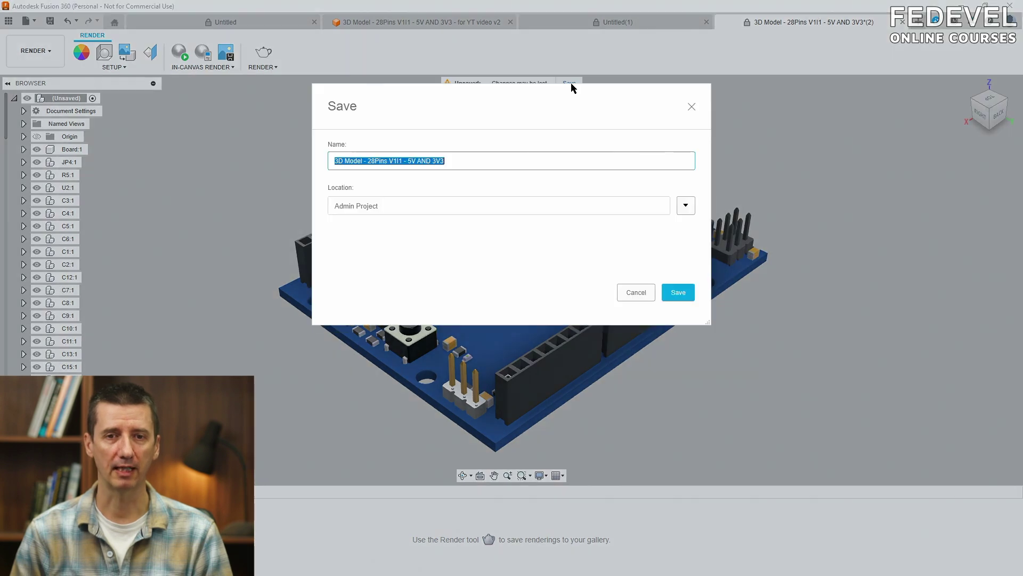
click(503, 164)
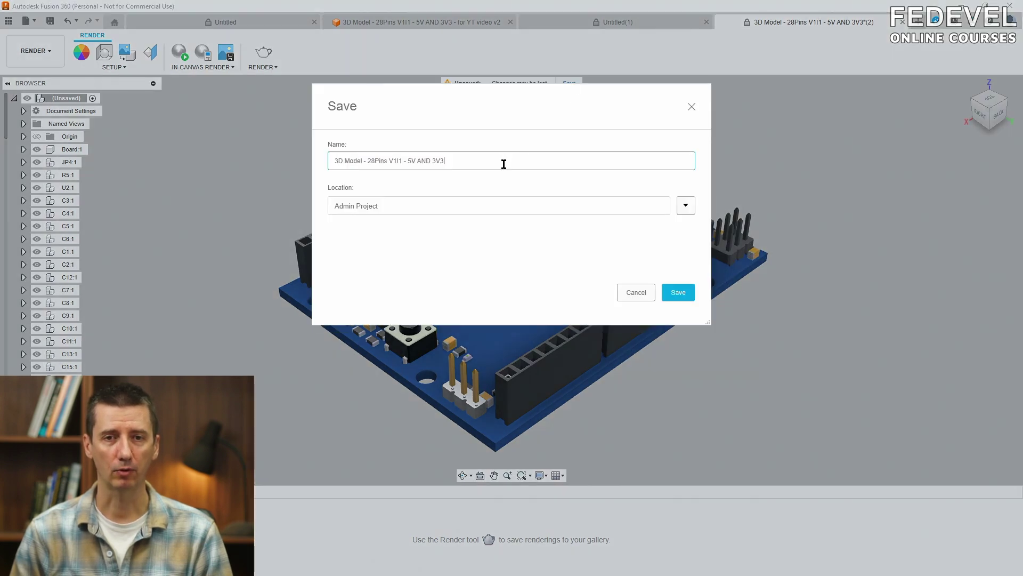
text(- YT )
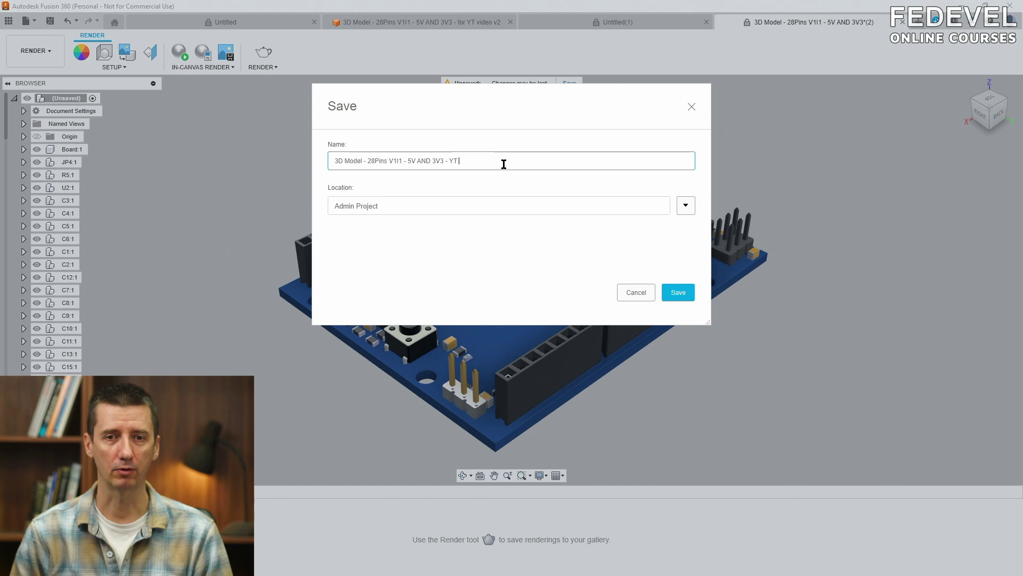
text(video)
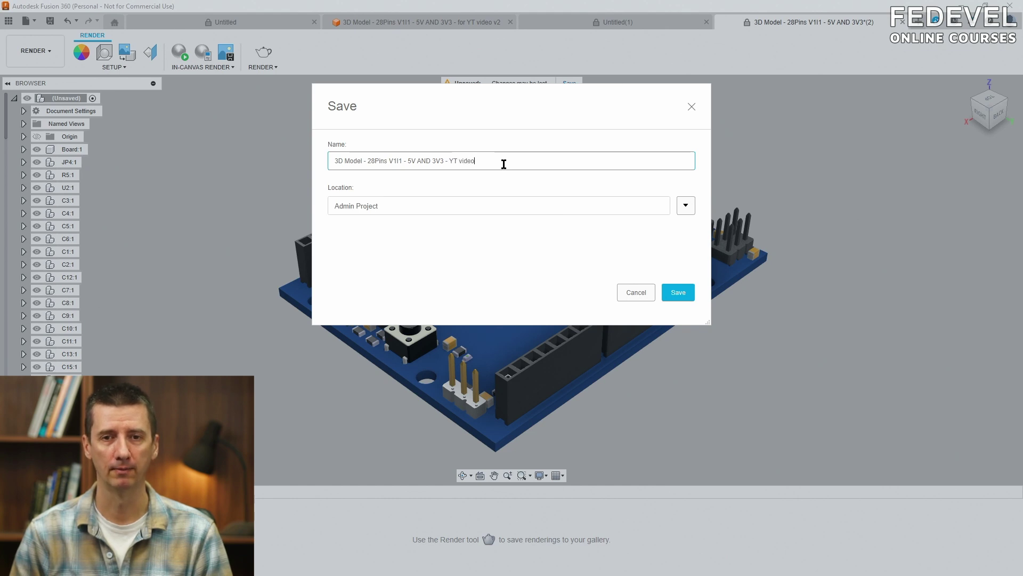
click(677, 292)
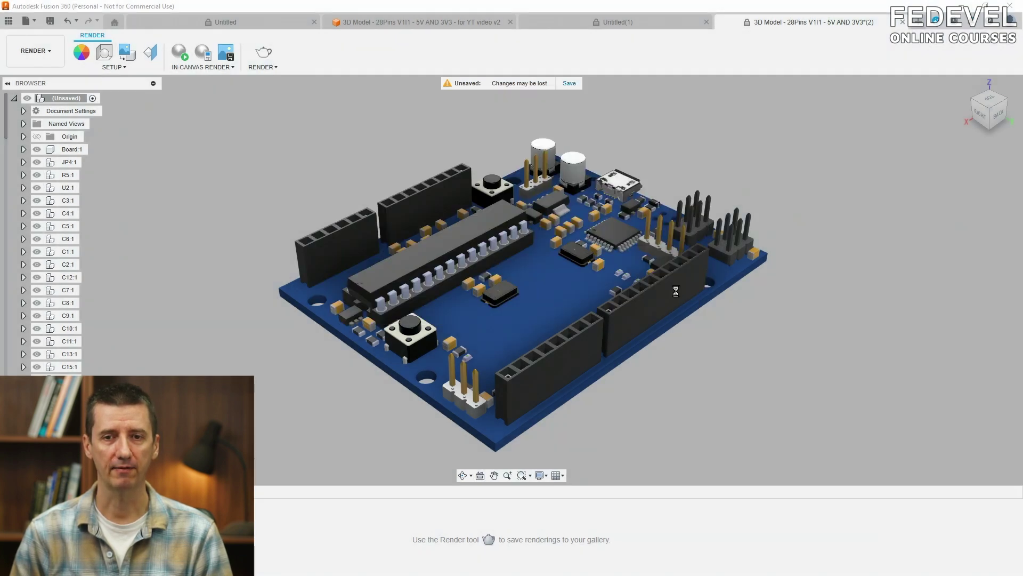
Set render size to 3000 × 3000 px and start a local Final-quality transparent PNG render
click(268, 56)
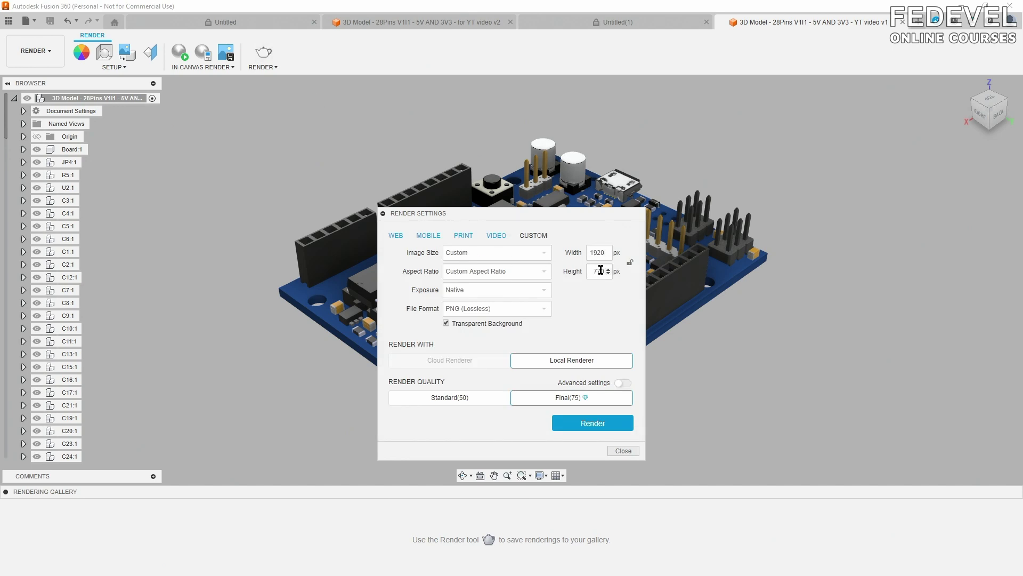
click(598, 253)
text(3000)
click(600, 272)
text(3000)
click(591, 426)
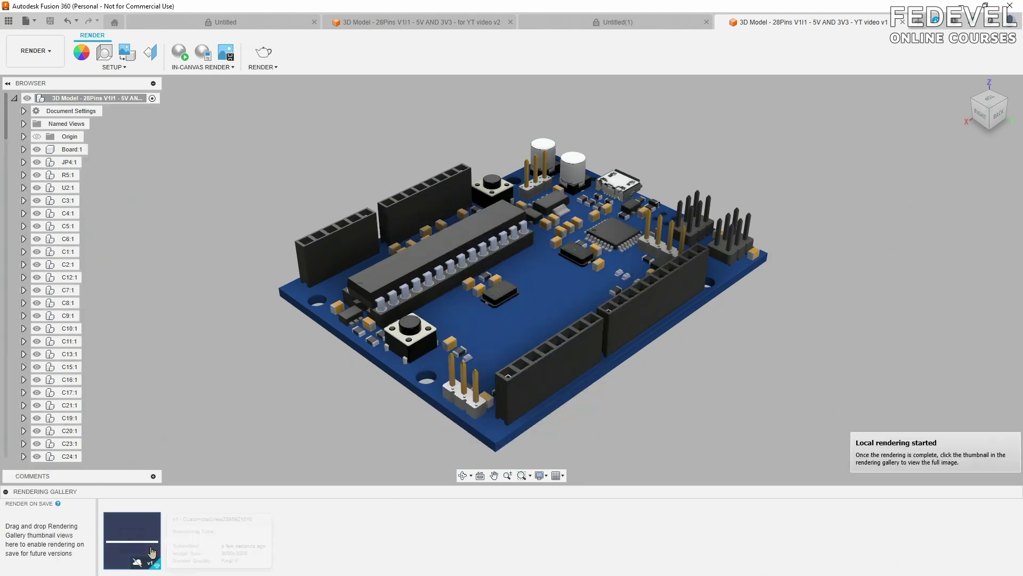
Download the finished render from the Rendering Gallery as a PNG into D:\tmp
mouse_move(151, 552)
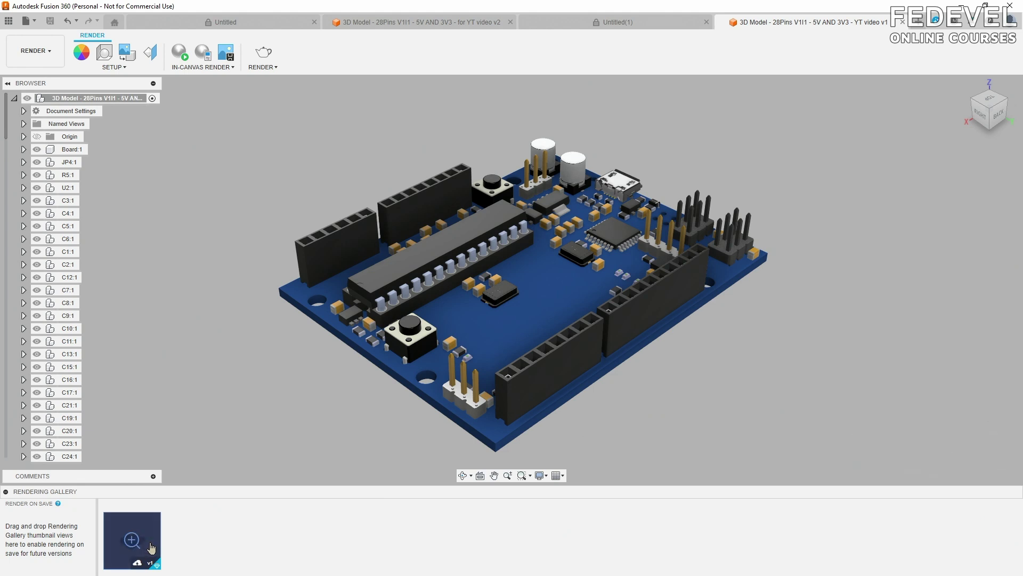
click(151, 547)
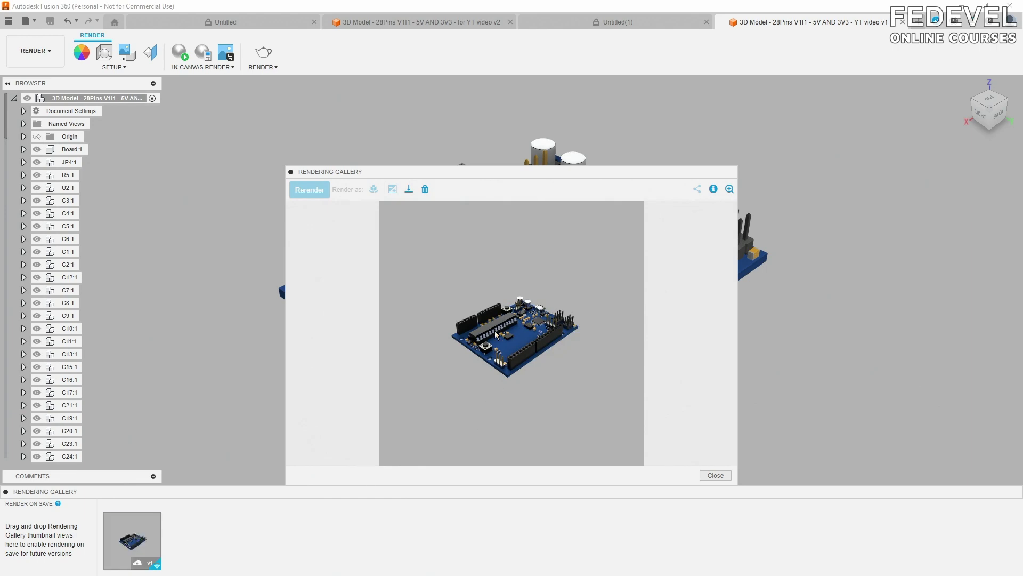
click(410, 190)
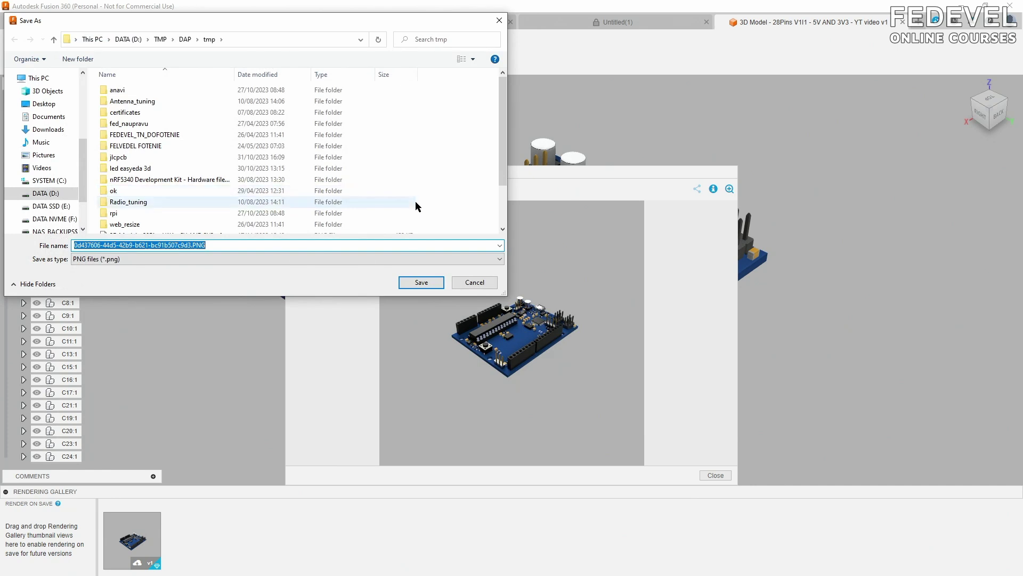
click(417, 284)
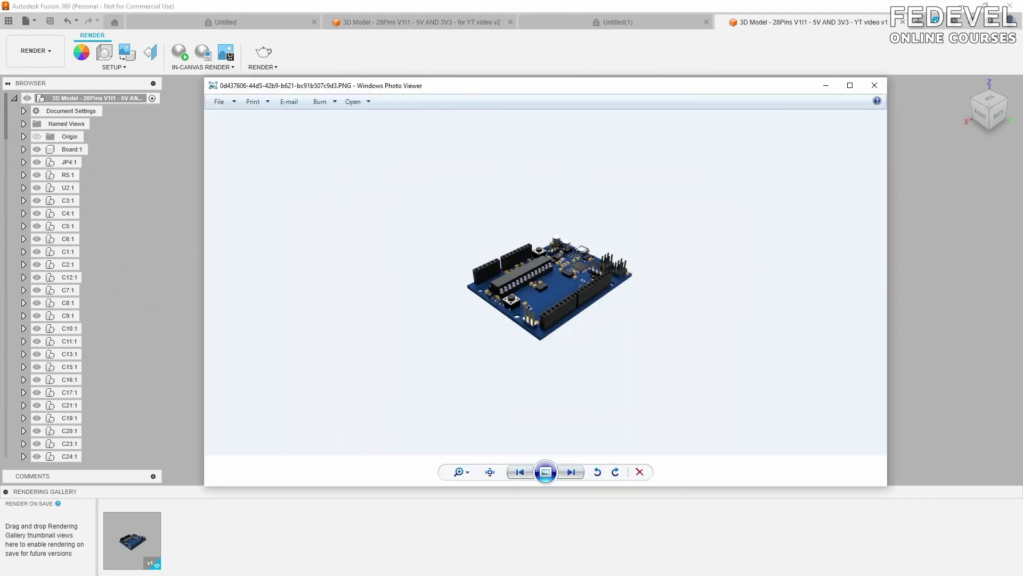
Zoom in on the blue board render to inspect the pins and capacitors, then zoom back out
scroll(544, 270, up, 8)
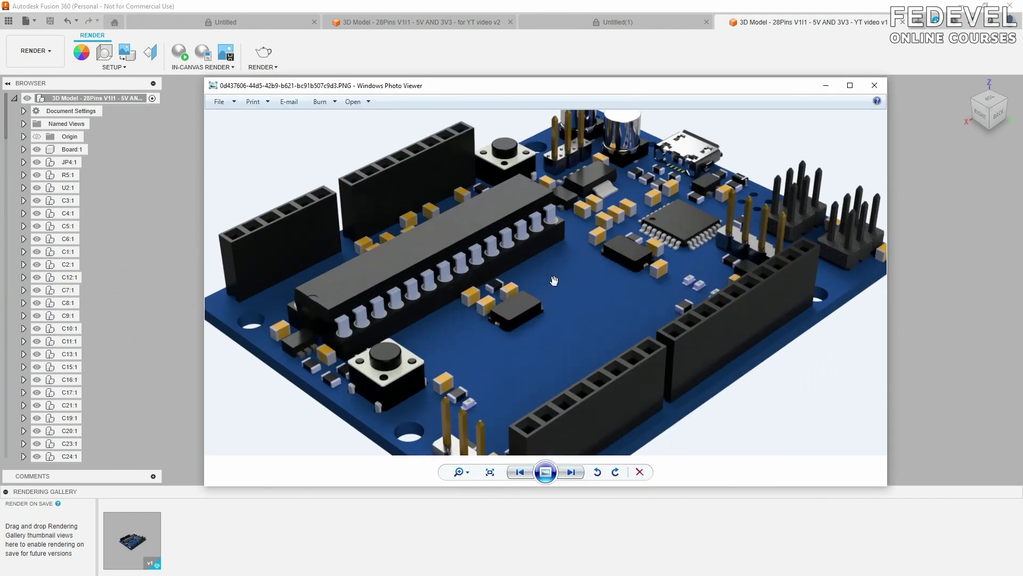
scroll(554, 280, down, 8)
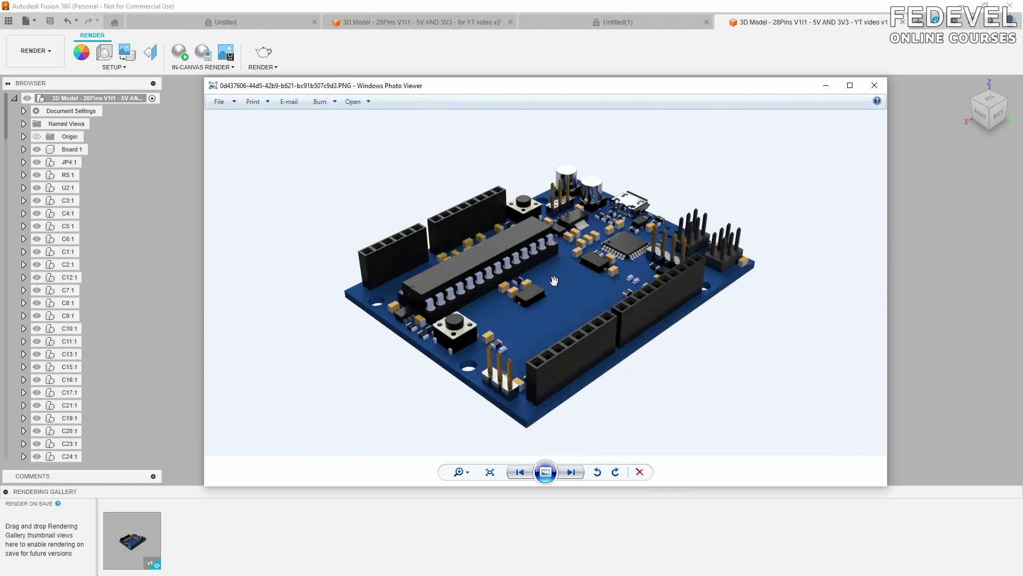